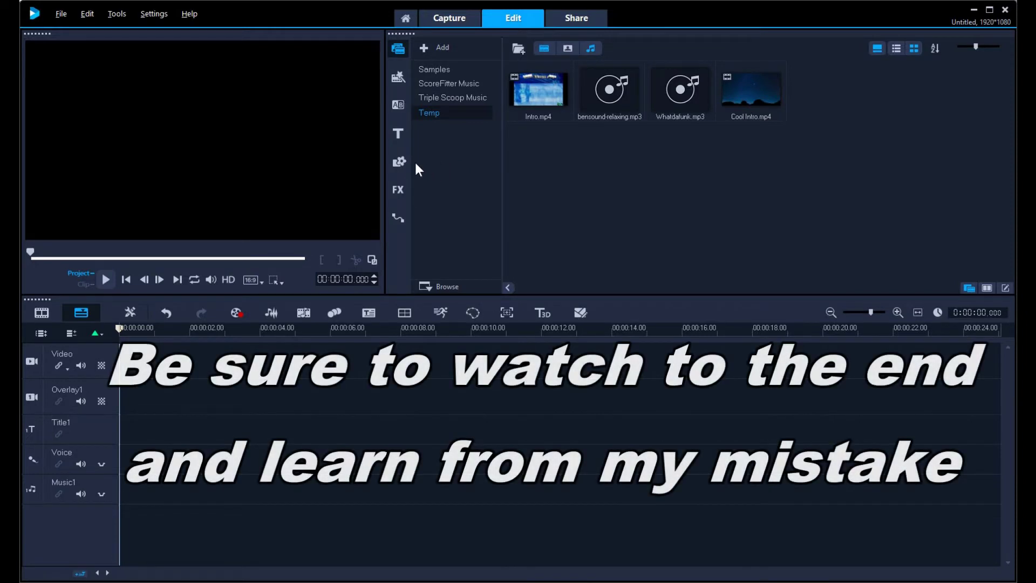
Place a 3-second green (119,183,0) colour clip from the Color library on the Video track.
{"action": "left_click", "coordinate": [399, 163]}
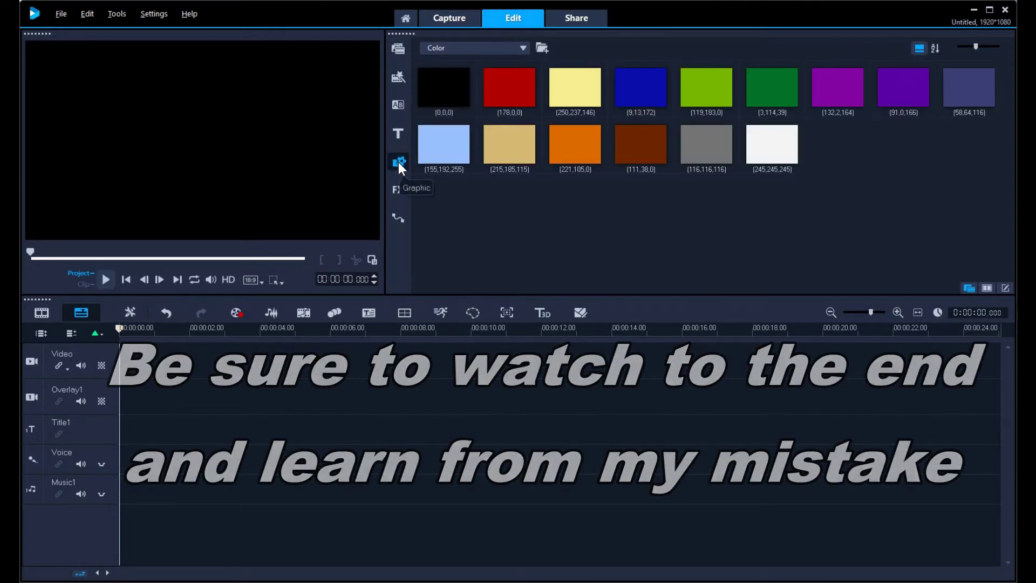
{"action": "left_click", "coordinate": [462, 46]}
{"action": "left_click", "coordinate": [464, 78]}
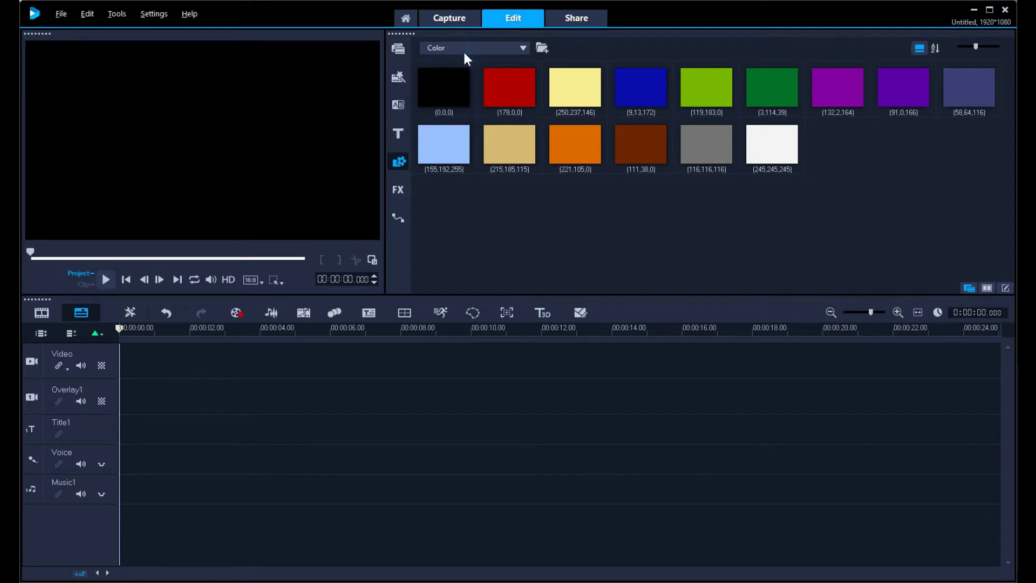
{"action": "left_click", "coordinate": [492, 46]}
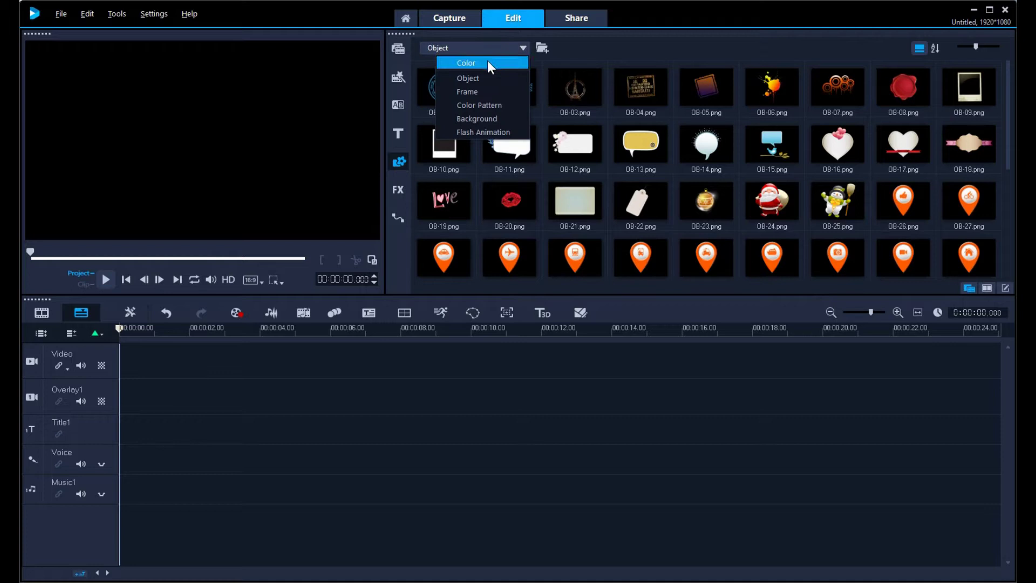
{"action": "left_click", "coordinate": [486, 62]}
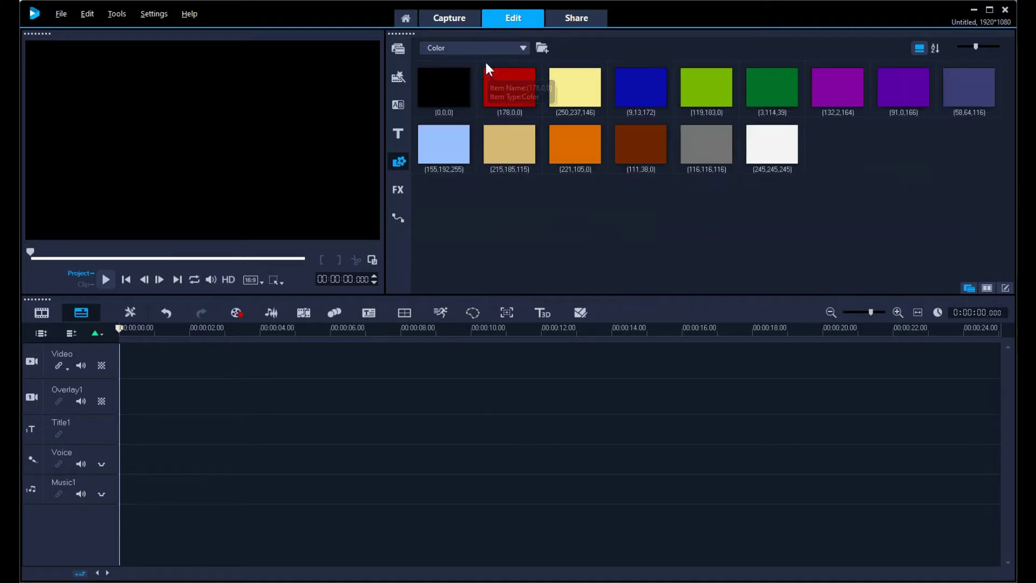
{"action": "left_click", "coordinate": [704, 89]}
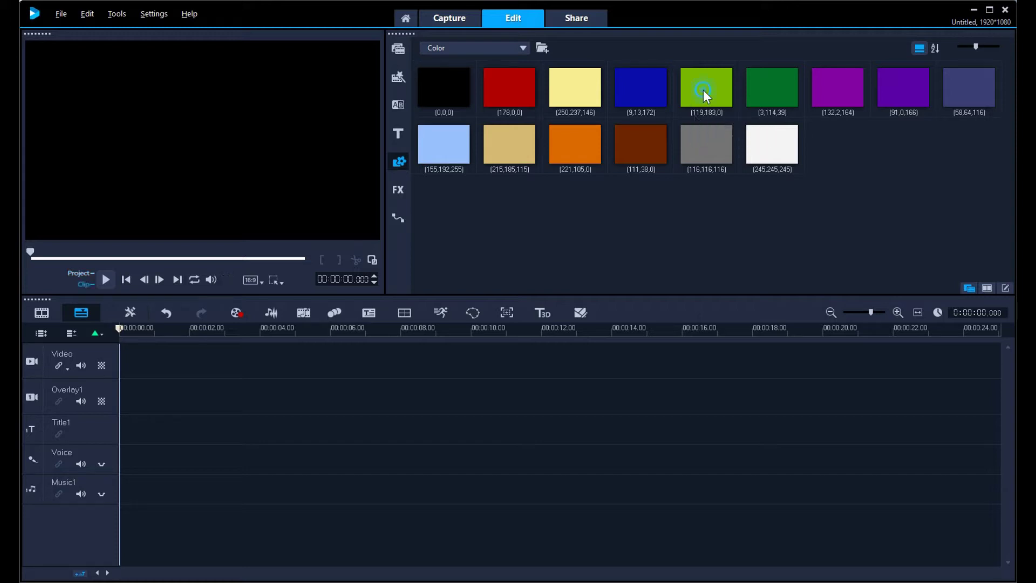
{"action": "left_click_drag", "start_coordinate": [675, 103], "coordinate": [208, 358]}
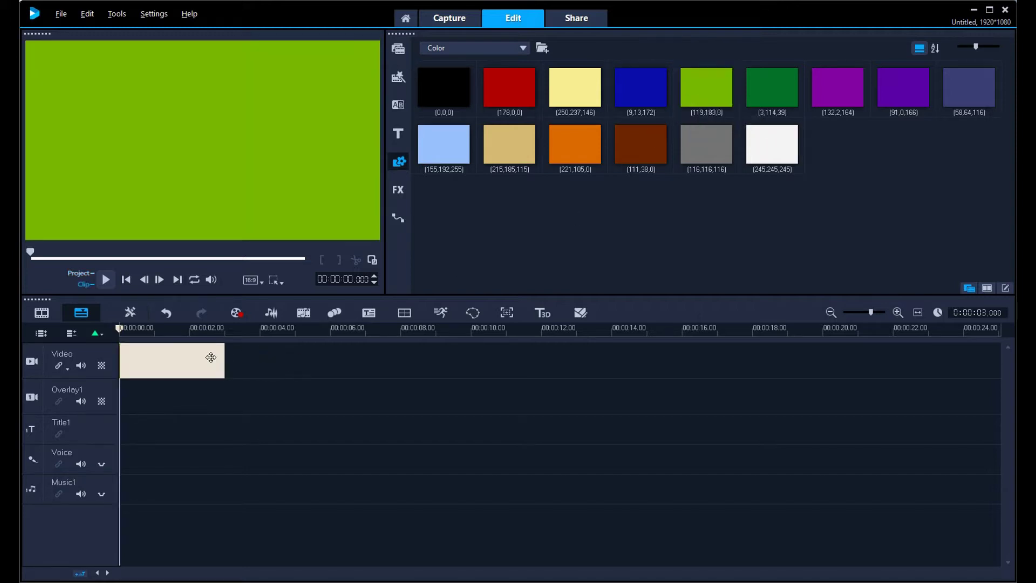
Deselect the green colour clip on the Video track.
{"action": "left_click", "coordinate": [192, 388]}
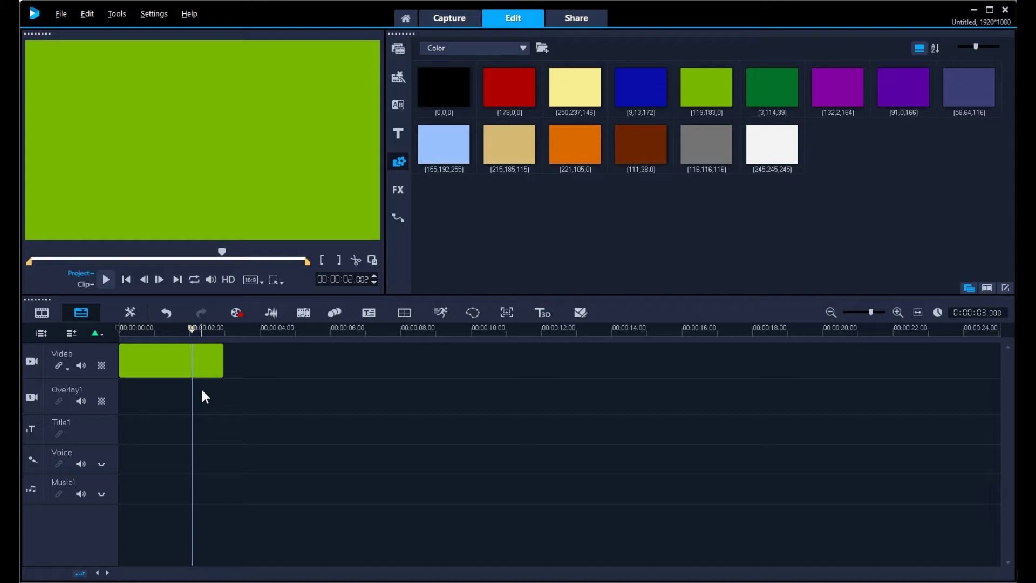
Import Thumbs up Grey.png and Thumbs up Blue.png into the Temp media library.
{"action": "left_click", "coordinate": [401, 50]}
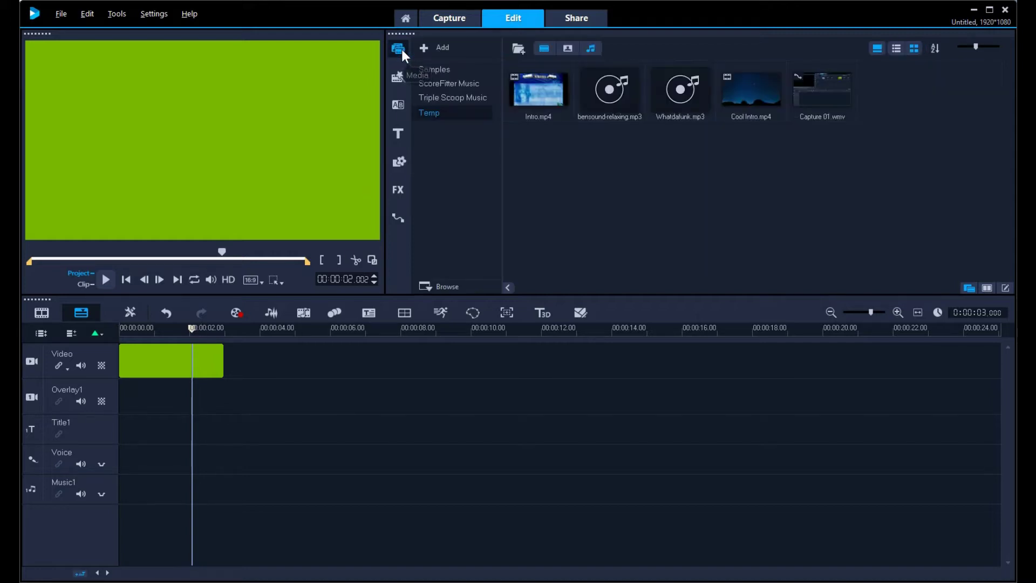
{"action": "right_click", "coordinate": [573, 182]}
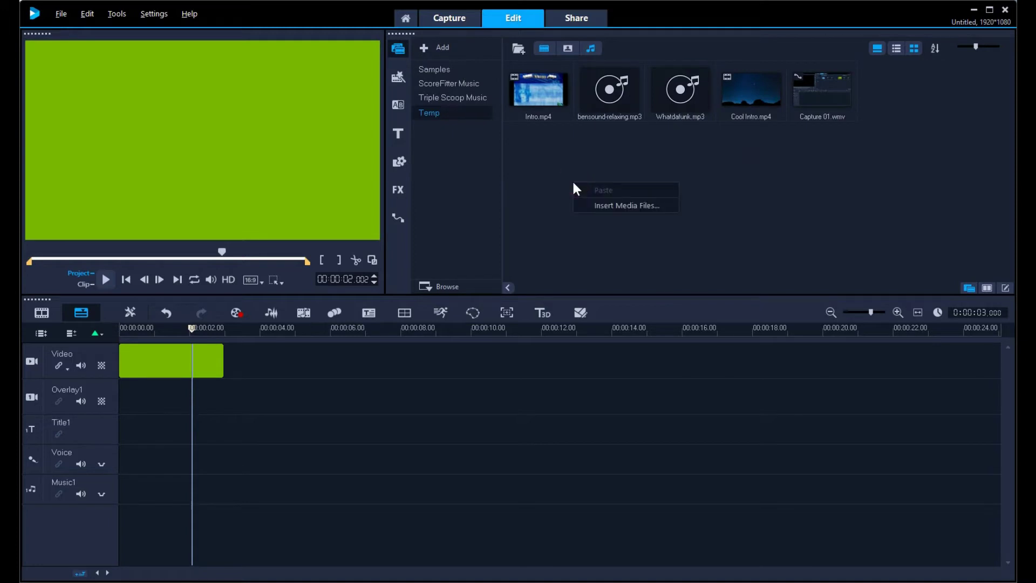
{"action": "left_click", "coordinate": [589, 206]}
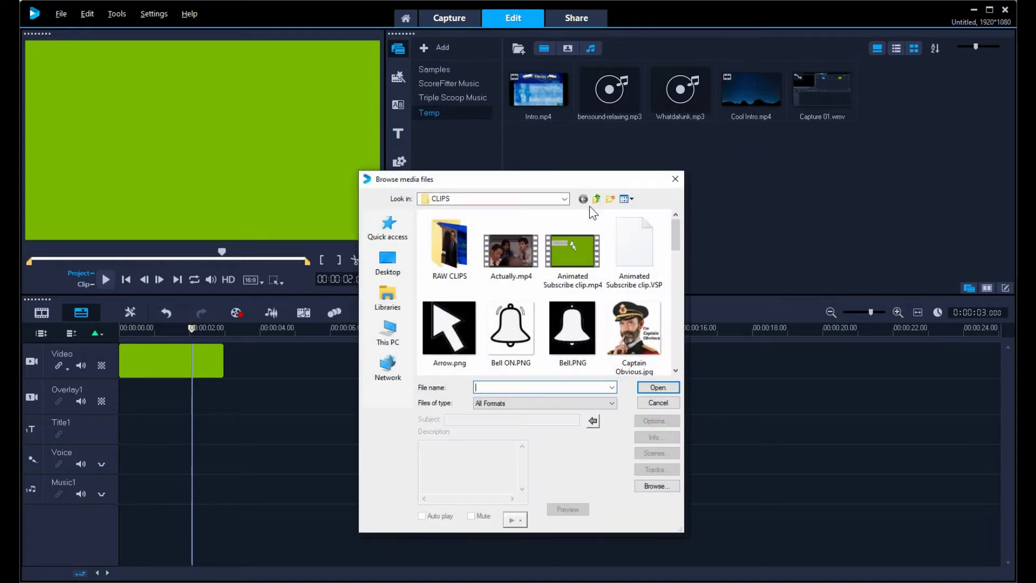
{"action": "scroll", "coordinate": [585, 270], "scroll_direction": "down", "scroll_amount": 8}
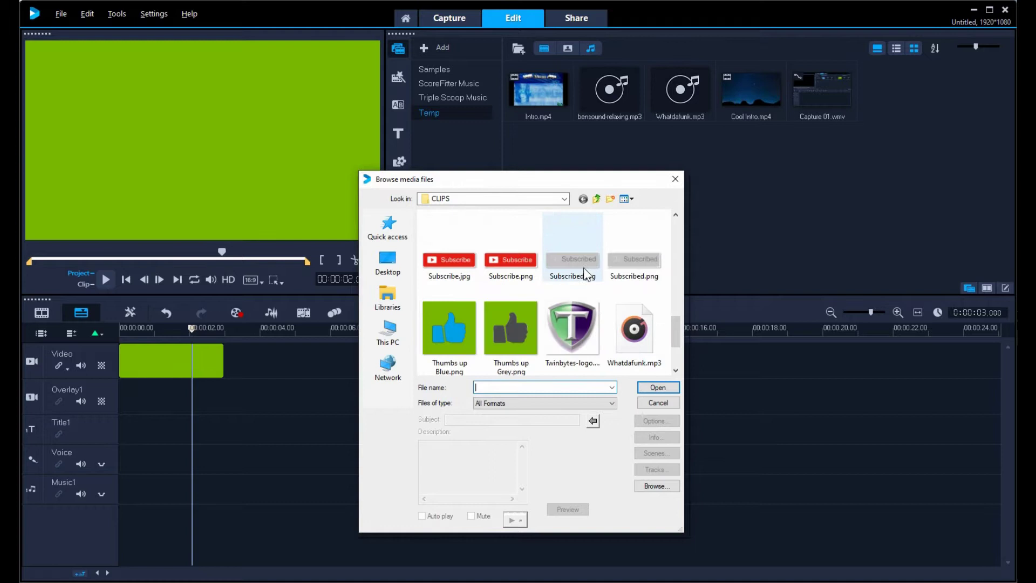
{"action": "scroll", "coordinate": [585, 272], "scroll_direction": "down", "scroll_amount": 2}
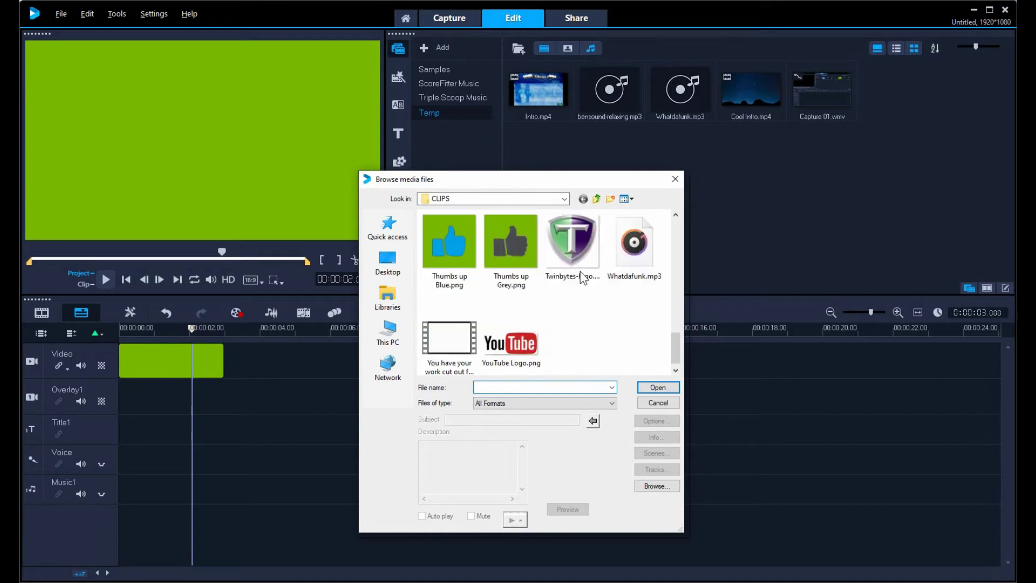
{"action": "left_click", "coordinate": [507, 243]}
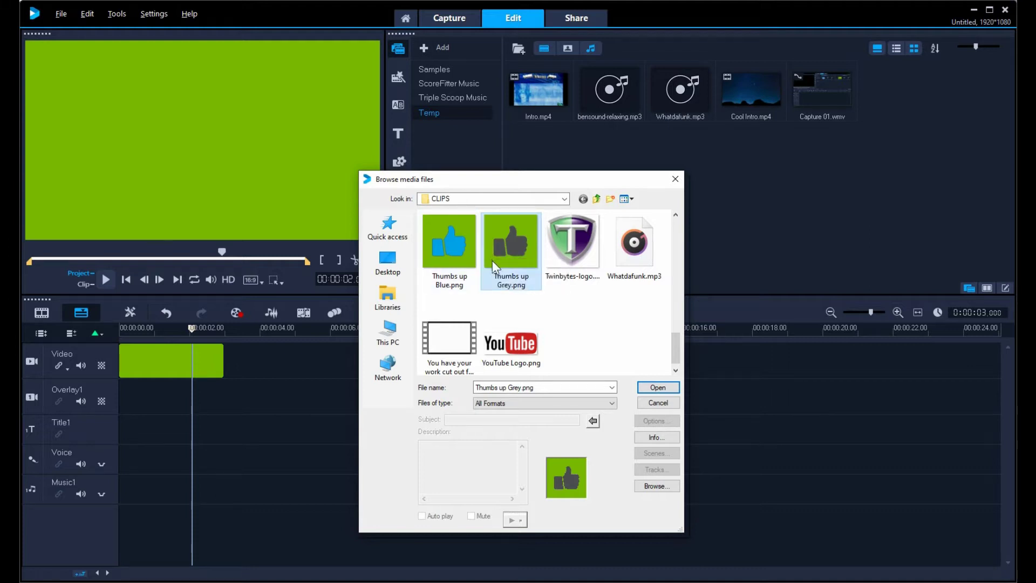
{"action": "left_click", "coordinate": [458, 256], "text": "ctrl"}
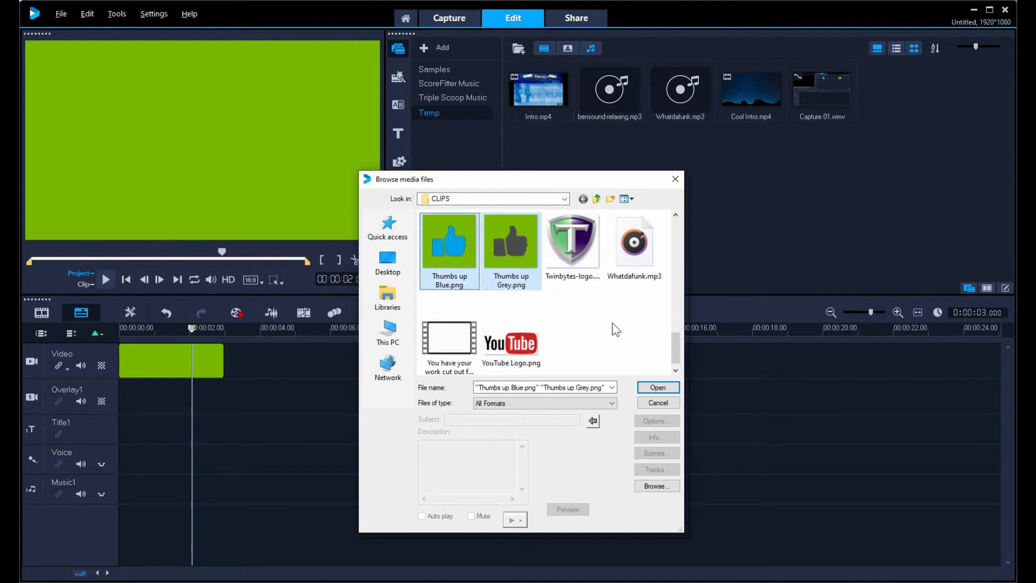
{"action": "left_click", "coordinate": [669, 387]}
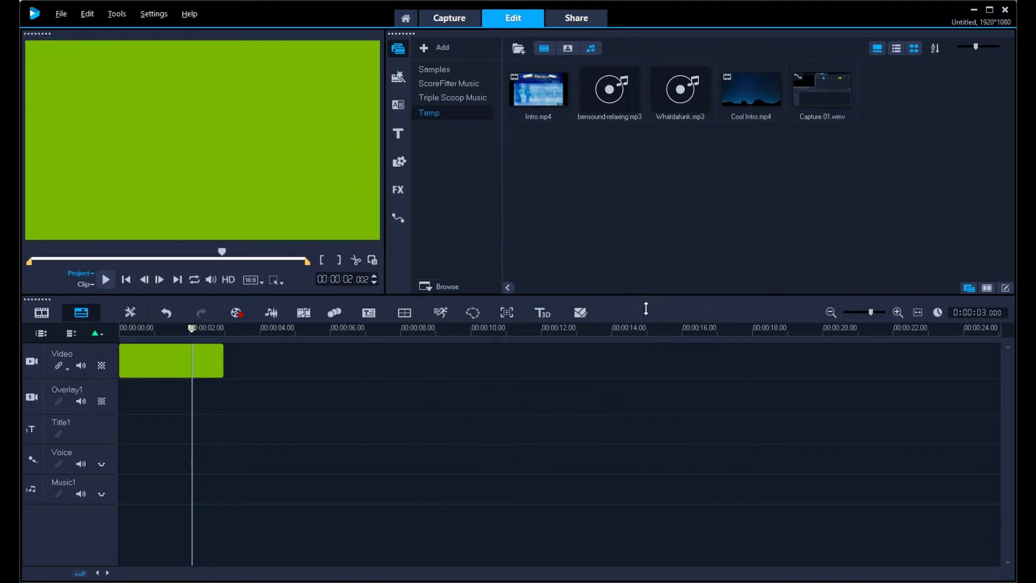
Import Arrow.png into the Temp media library.
{"action": "right_click", "coordinate": [637, 182]}
{"action": "left_click", "coordinate": [662, 204]}
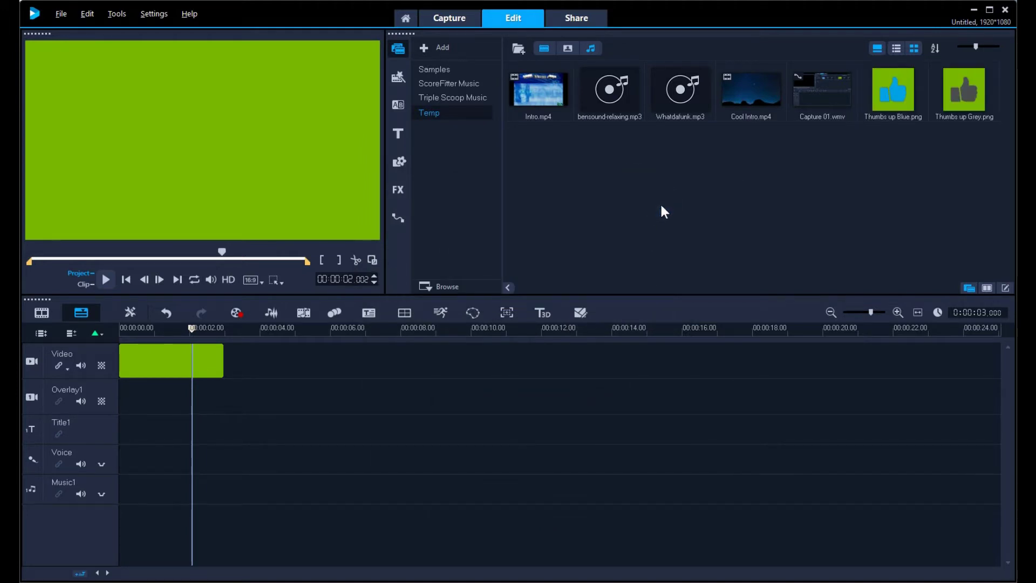
{"action": "left_click_drag", "start_coordinate": [675, 232], "coordinate": [674, 247]}
{"action": "left_click", "coordinate": [462, 250]}
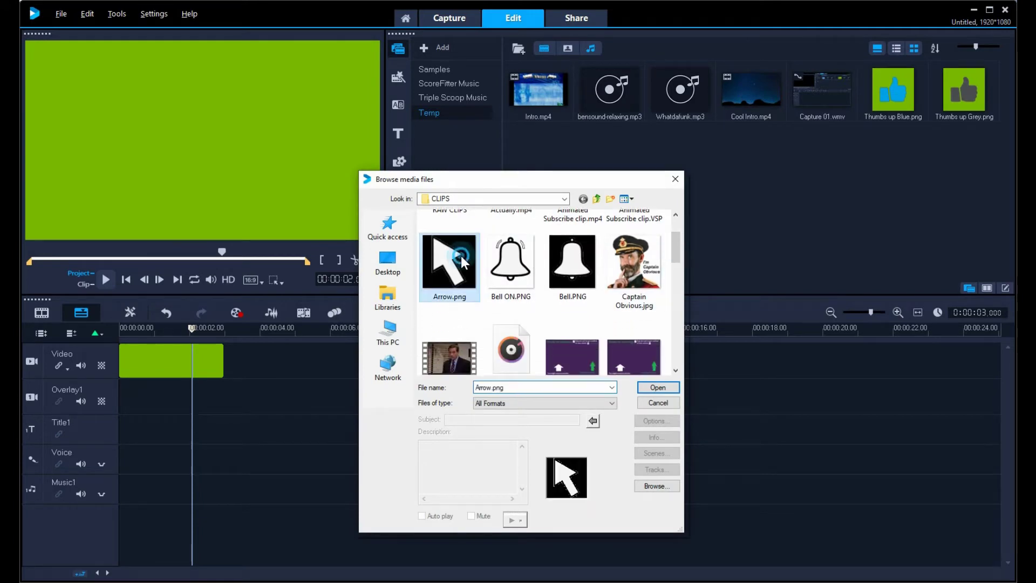
{"action": "left_click", "coordinate": [663, 384]}
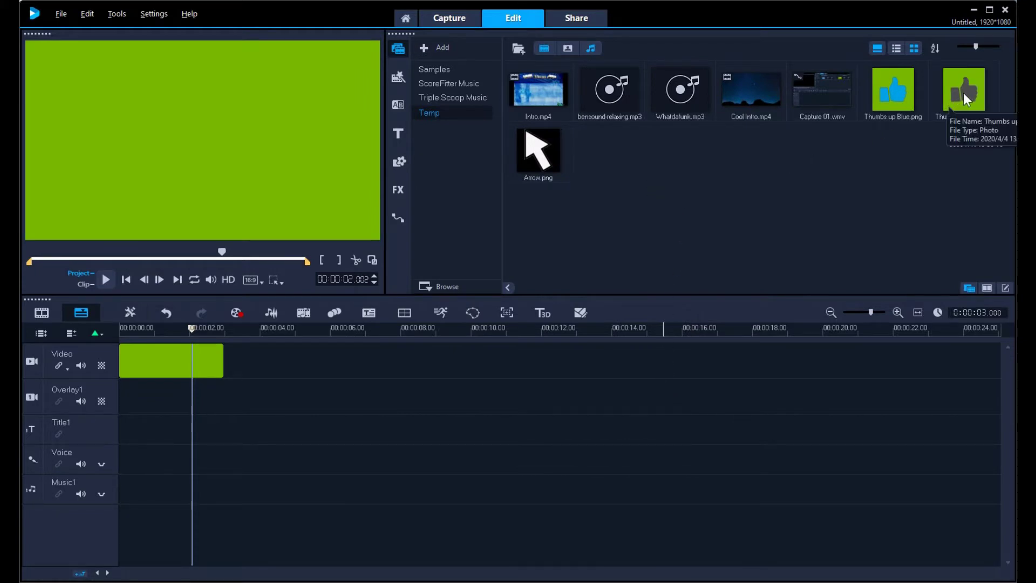
Put Thumbs up Grey.png on Overlay1 and shorten it to about 01.12.
{"action": "left_click_drag", "start_coordinate": [962, 93], "coordinate": [163, 398]}
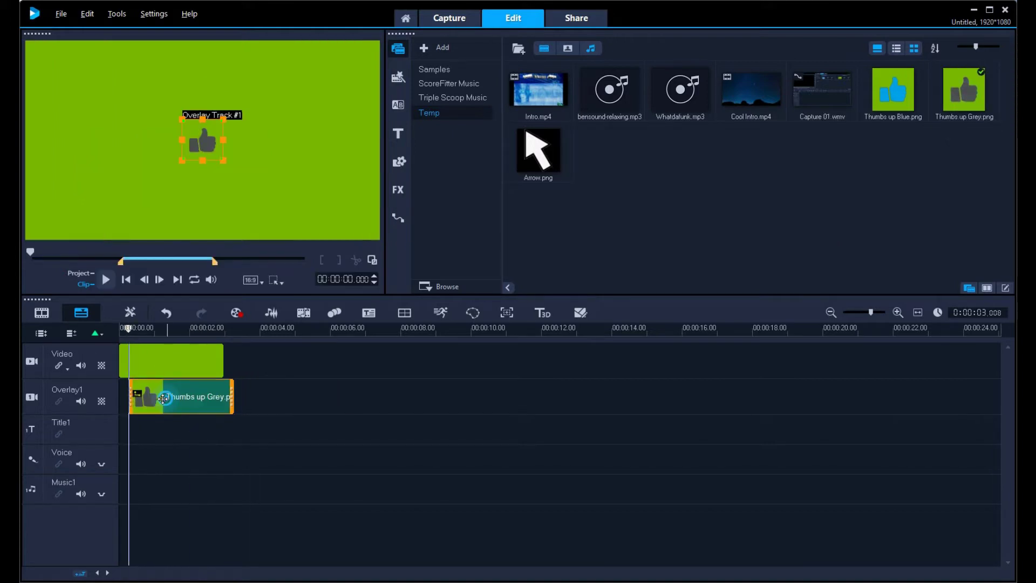
{"action": "left_click", "coordinate": [150, 423]}
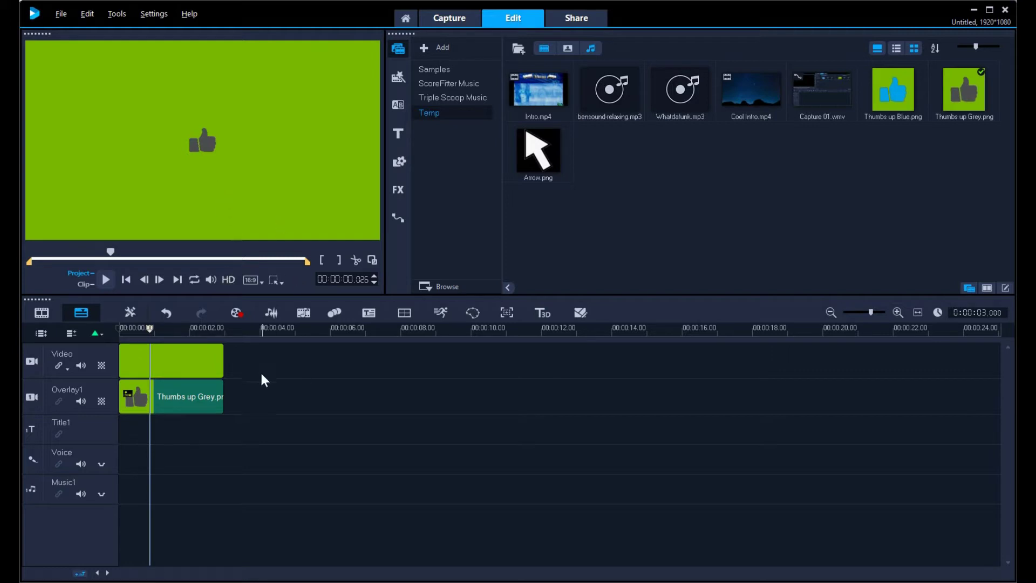
{"action": "left_click", "coordinate": [197, 395]}
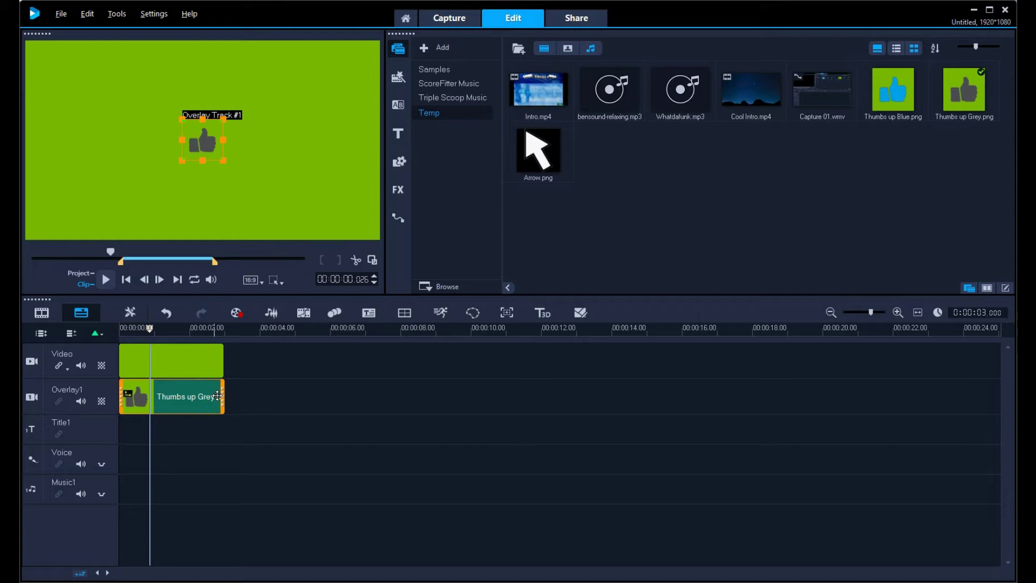
{"action": "left_click_drag", "start_coordinate": [223, 396], "coordinate": [168, 399]}
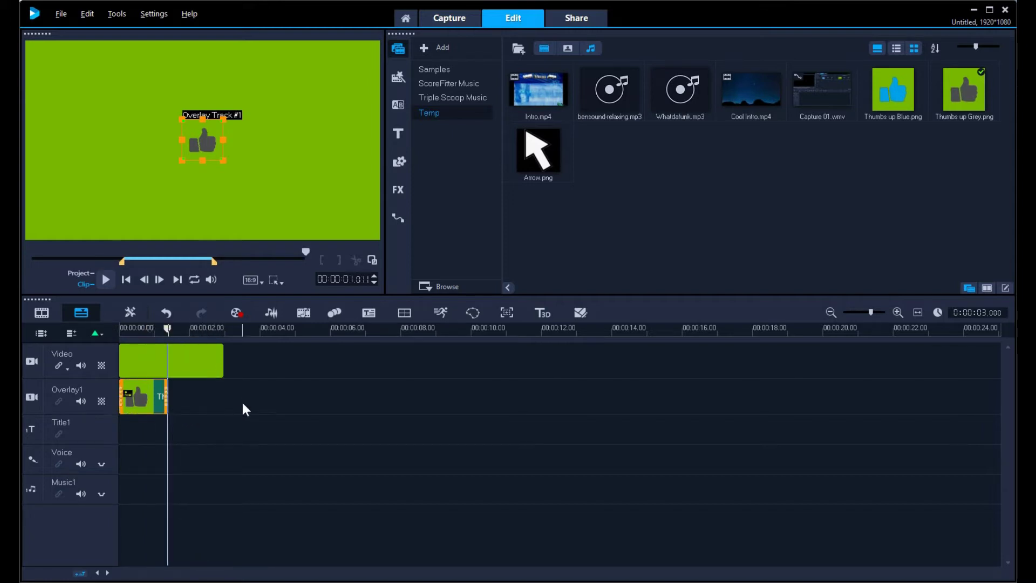
Add Thumbs up Blue.png after the grey one, trimmed to end with the green clip.
{"action": "left_click_drag", "start_coordinate": [895, 91], "coordinate": [189, 396]}
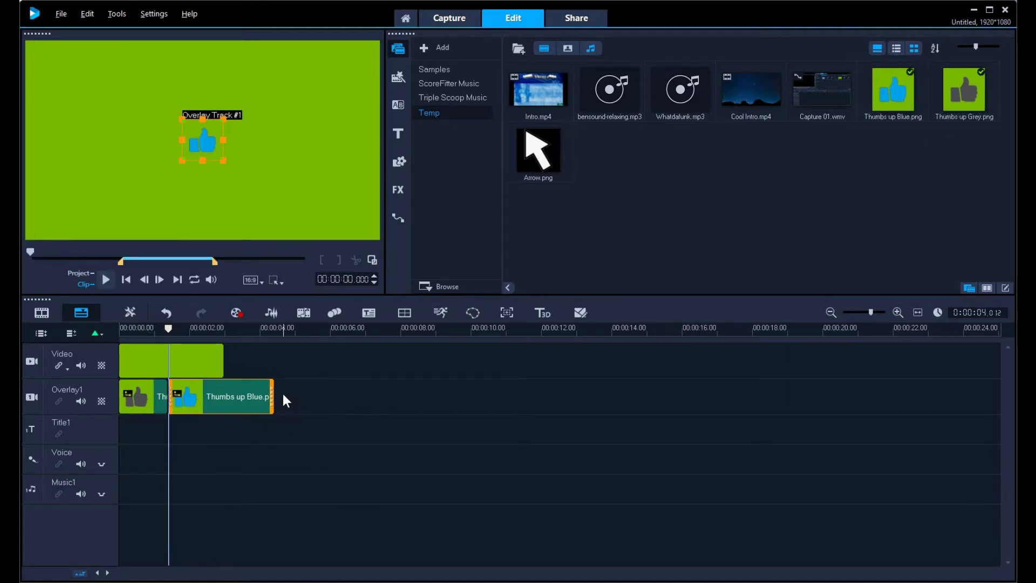
{"action": "left_click_drag", "start_coordinate": [273, 395], "coordinate": [225, 398]}
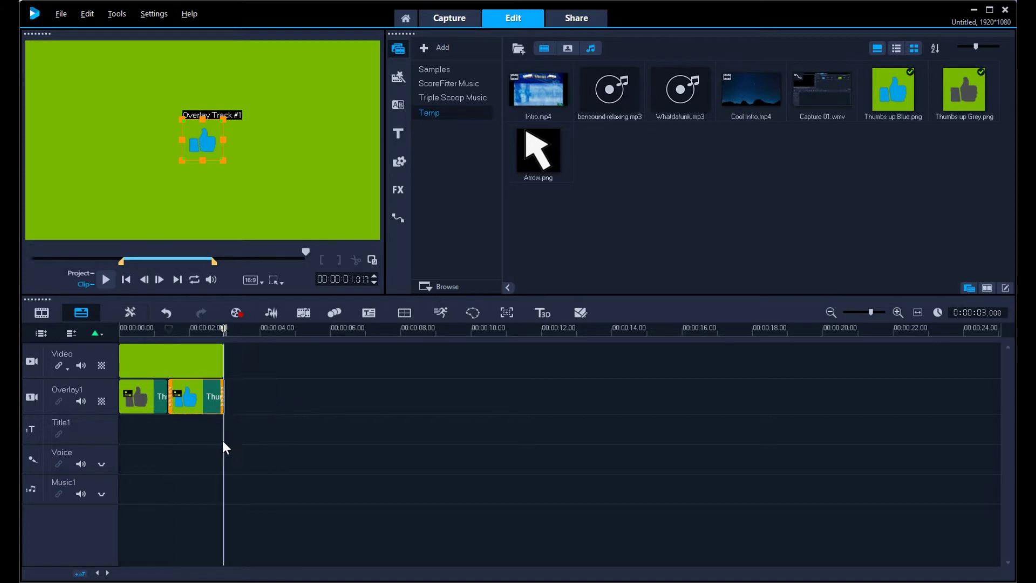
{"action": "left_click", "coordinate": [196, 426]}
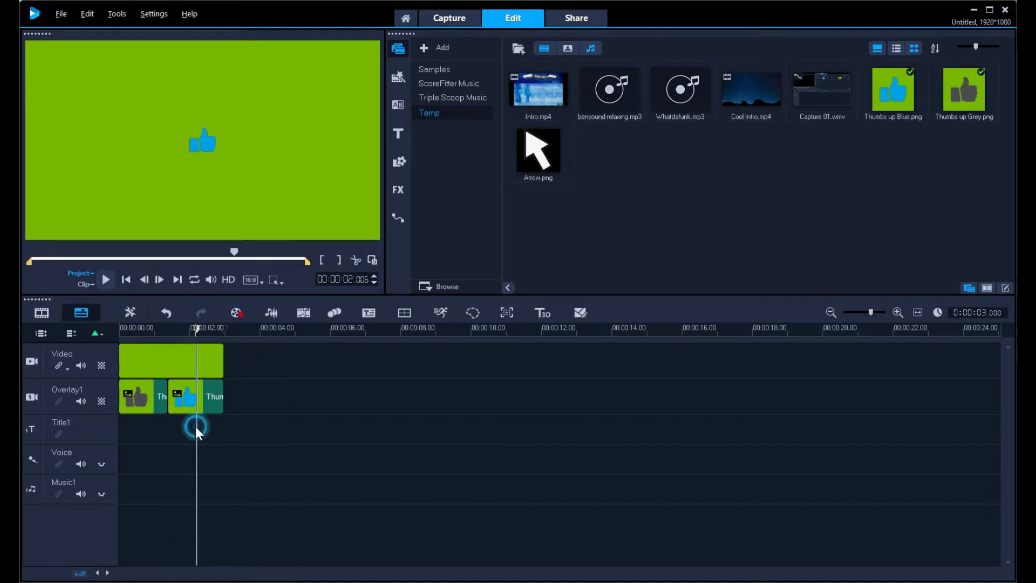
{"action": "left_click", "coordinate": [144, 426]}
{"action": "left_click", "coordinate": [191, 428]}
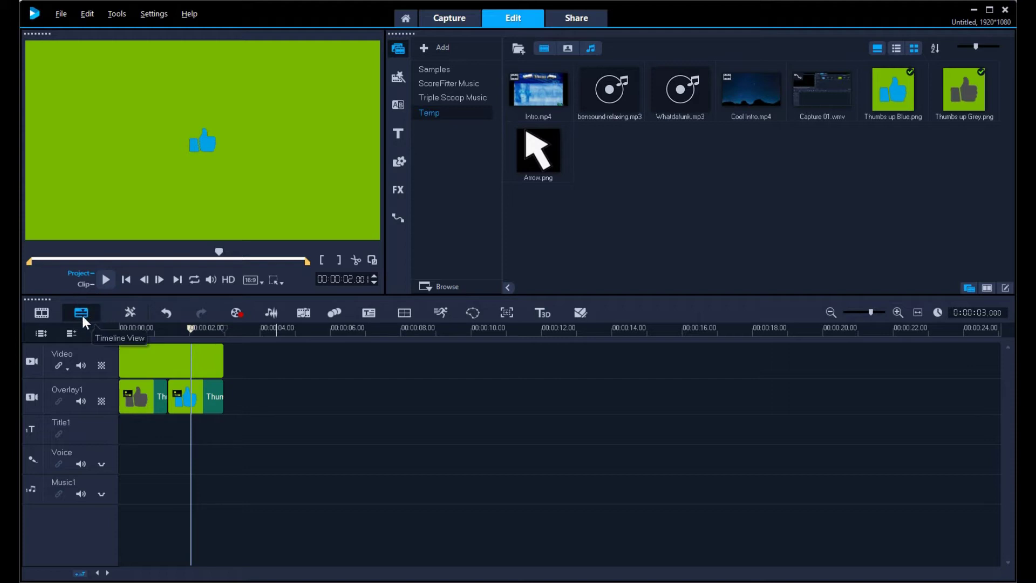
Add a second overlay track, setting the overlay track count to 2.
{"action": "left_click", "coordinate": [73, 333]}
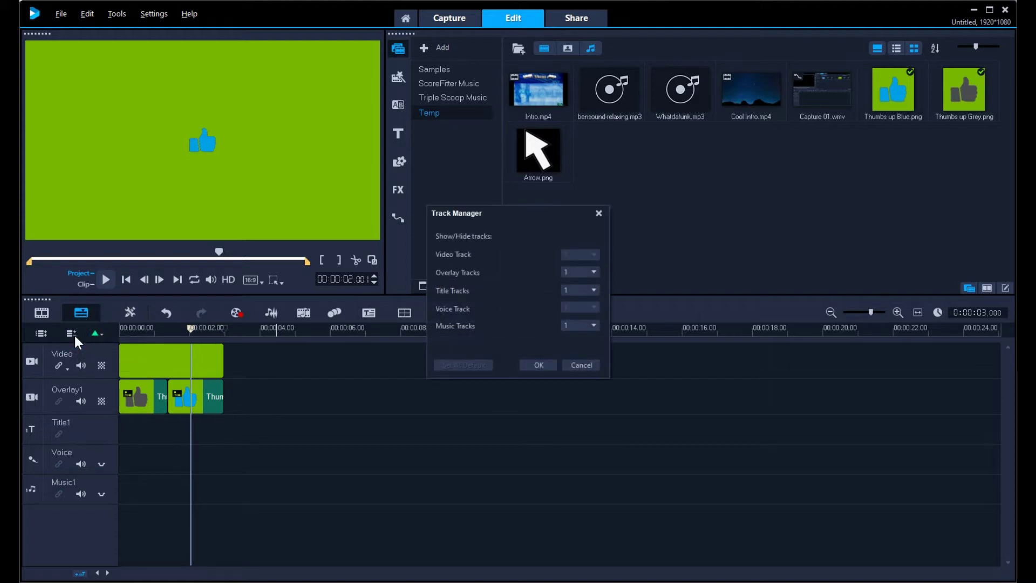
{"action": "left_click", "coordinate": [584, 271]}
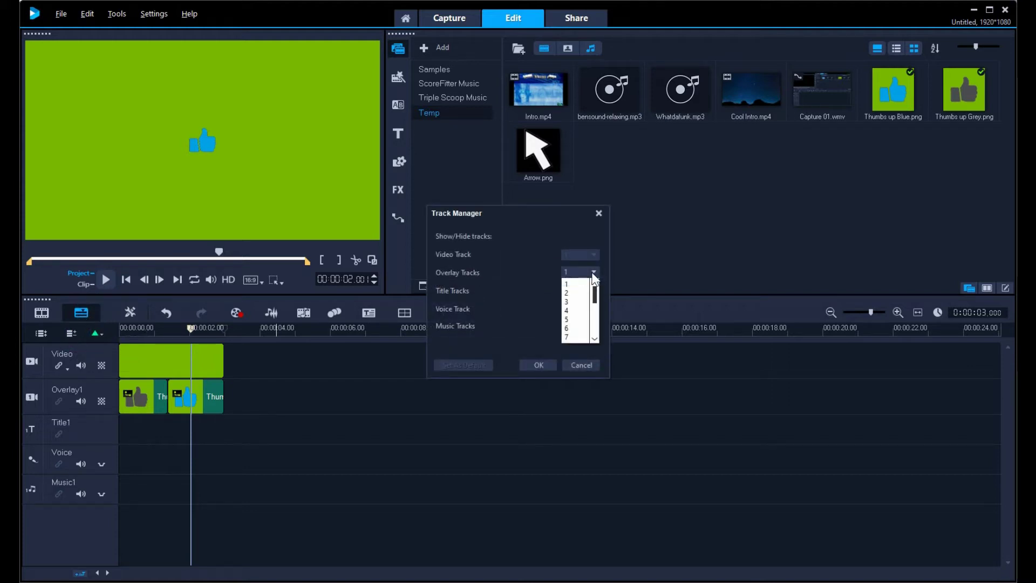
{"action": "left_click", "coordinate": [578, 292]}
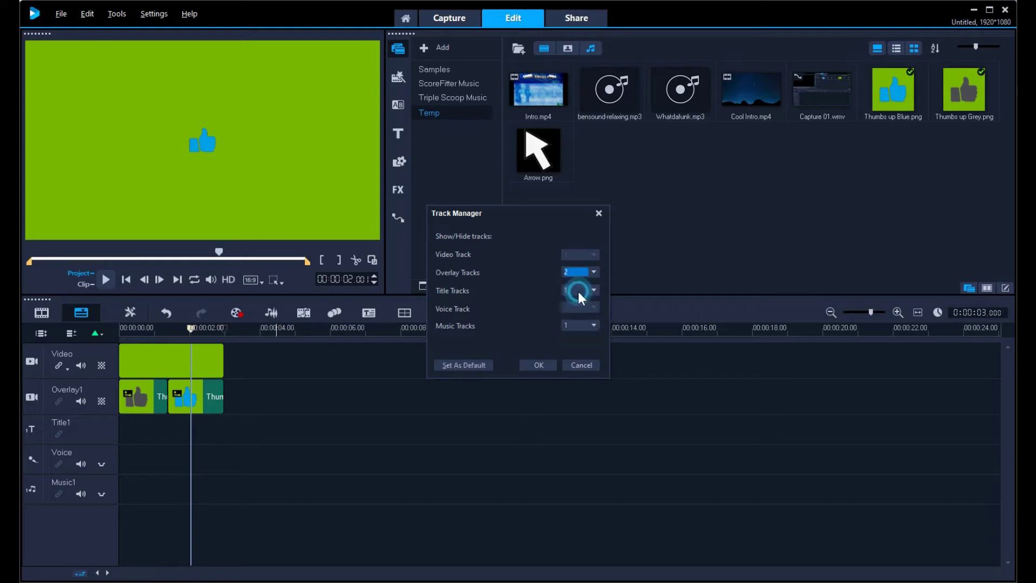
{"action": "left_click", "coordinate": [539, 365]}
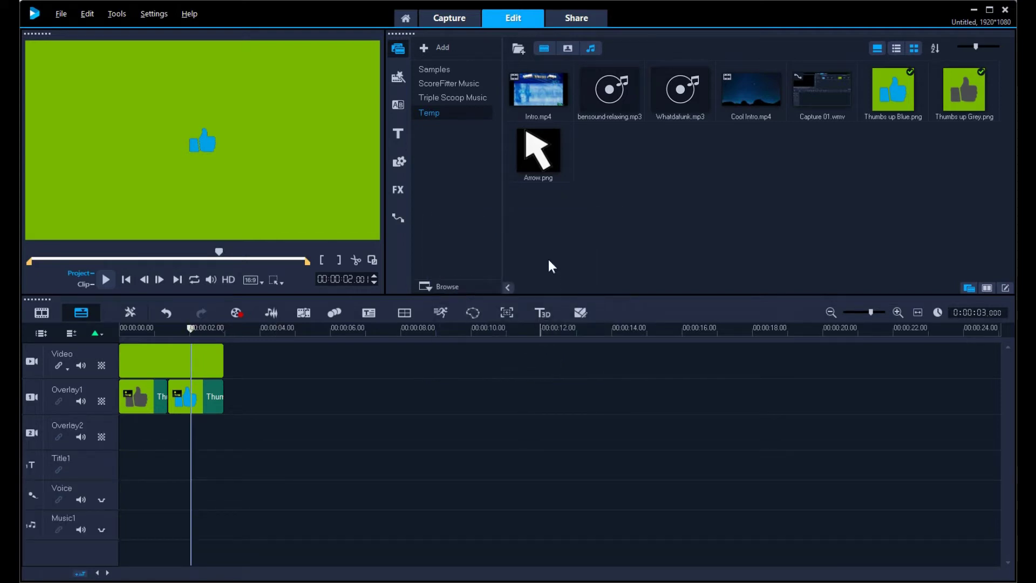
Place Arrow.png on Overlay2, trimmed to end at the click, resting on the thumbs-up.
{"action": "left_click_drag", "start_coordinate": [537, 153], "coordinate": [145, 436]}
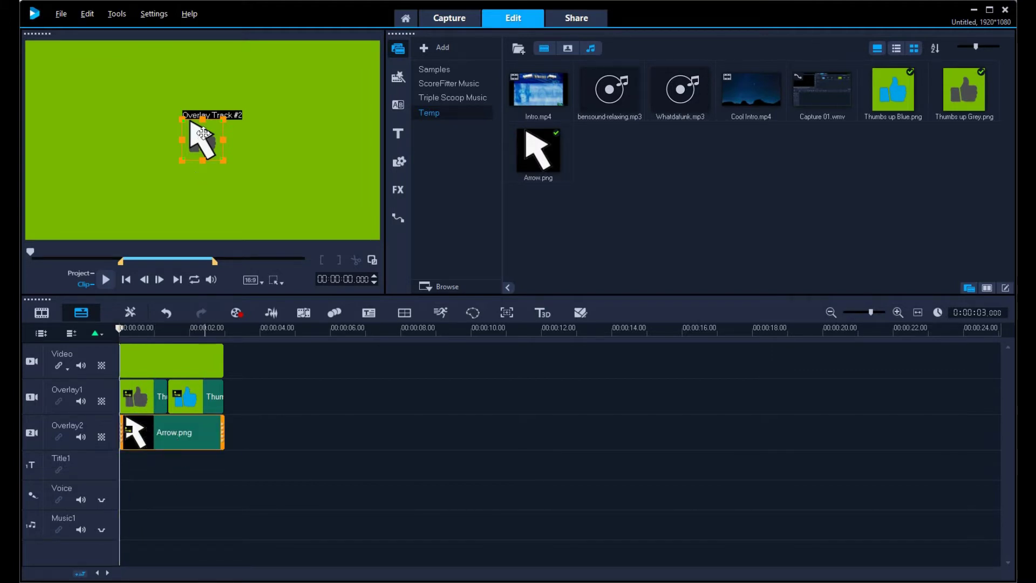
{"action": "left_click_drag", "start_coordinate": [202, 133], "coordinate": [224, 191]}
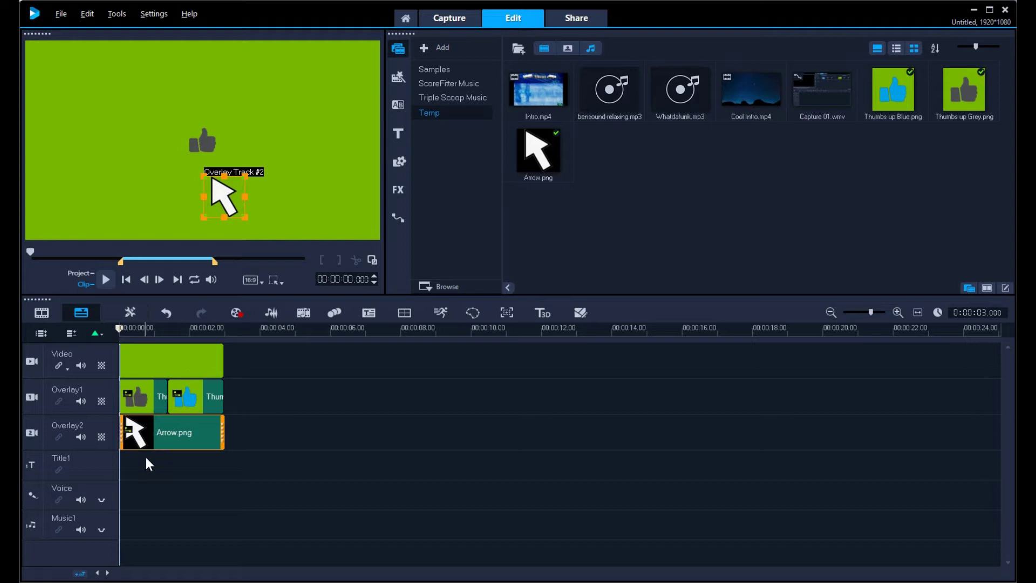
{"action": "left_click", "coordinate": [177, 462]}
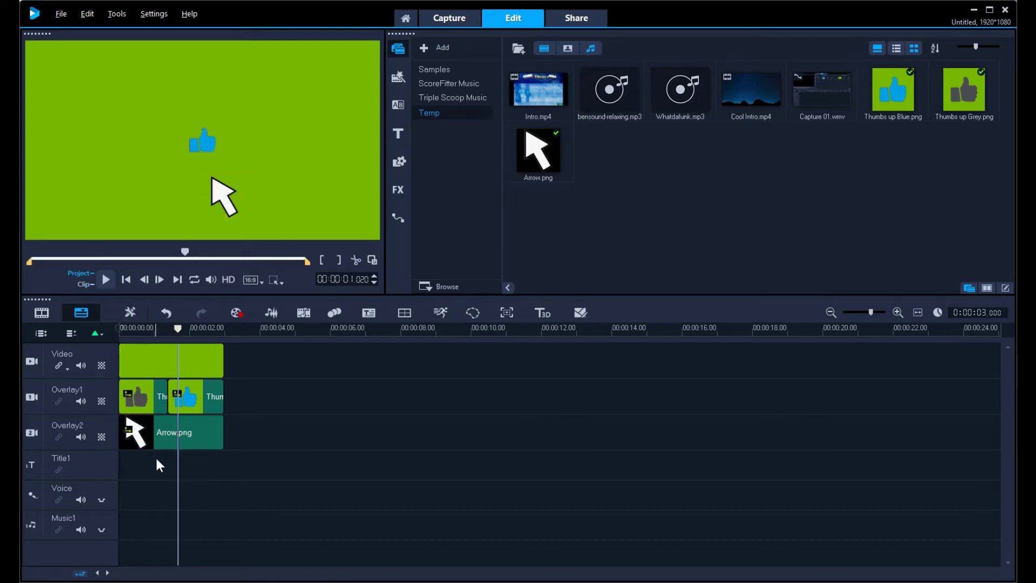
{"action": "left_click", "coordinate": [156, 461]}
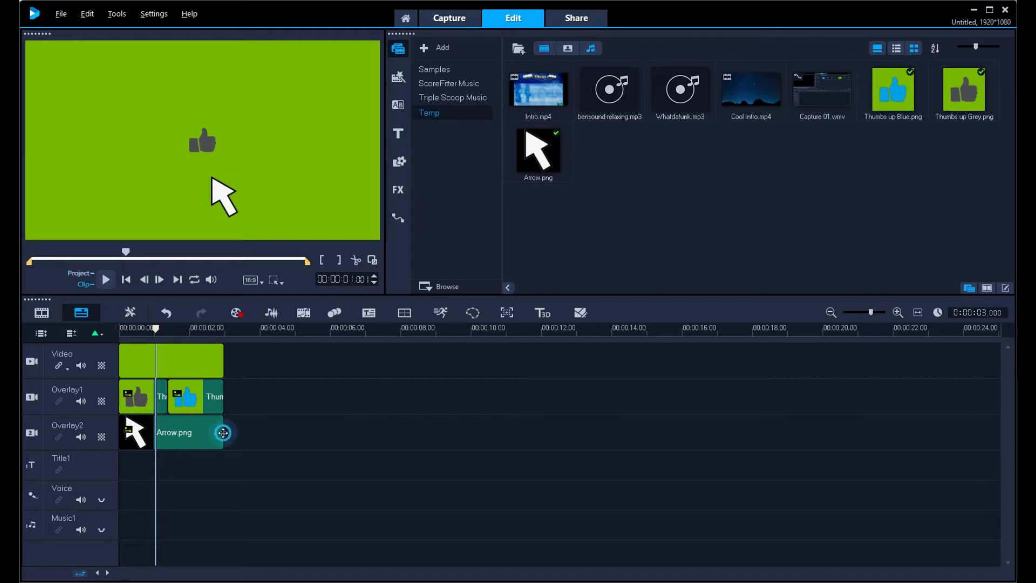
{"action": "left_click_drag", "start_coordinate": [220, 431], "coordinate": [167, 432]}
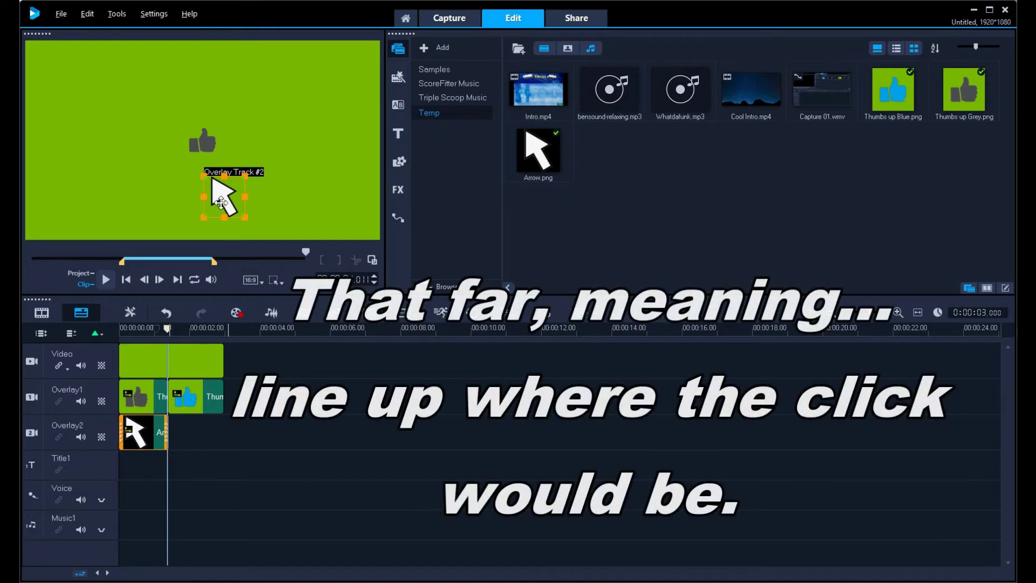
{"action": "left_click_drag", "start_coordinate": [220, 201], "coordinate": [219, 168]}
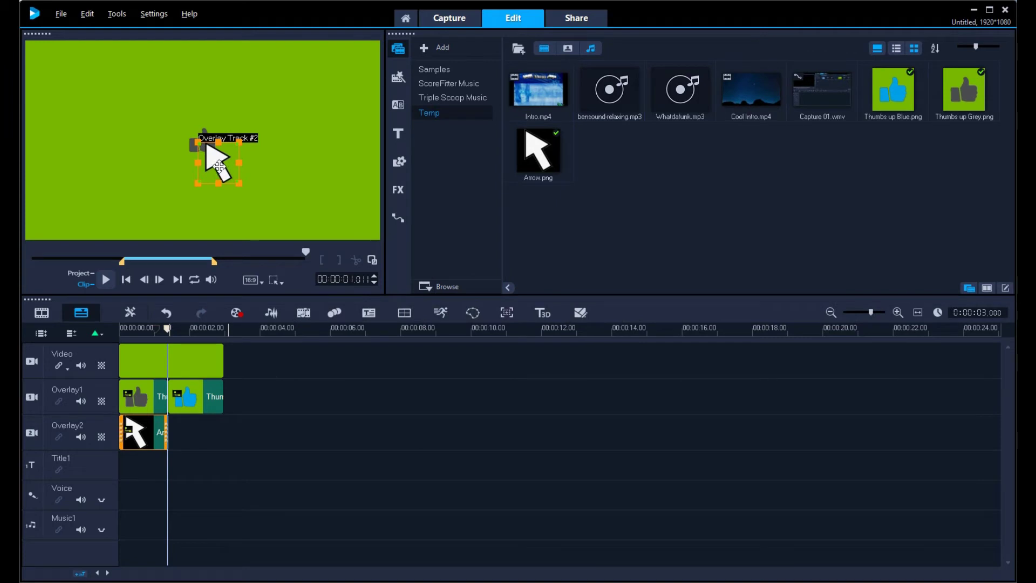
{"action": "left_click", "coordinate": [159, 470]}
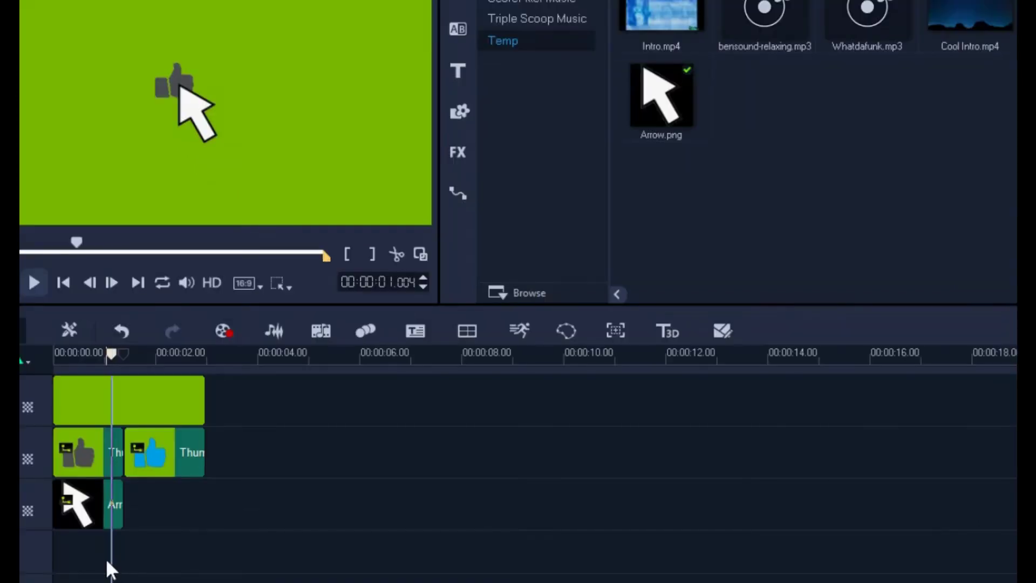
Give the first arrow a custom motion starting at X -7, Y -53 below the thumbs-up.
{"action": "left_click", "coordinate": [100, 506]}
{"action": "right_click", "coordinate": [100, 506]}
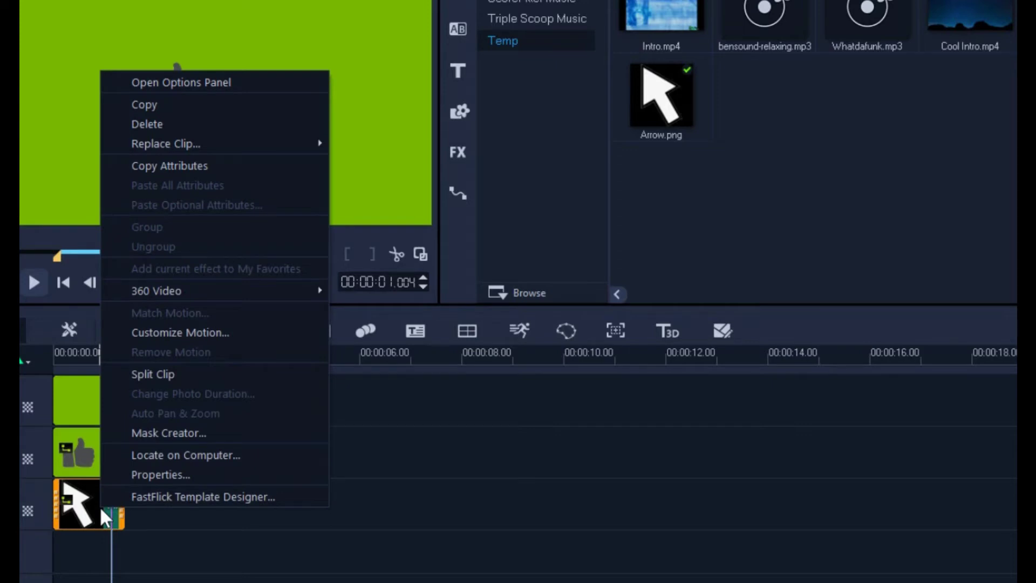
{"action": "left_click", "coordinate": [233, 334]}
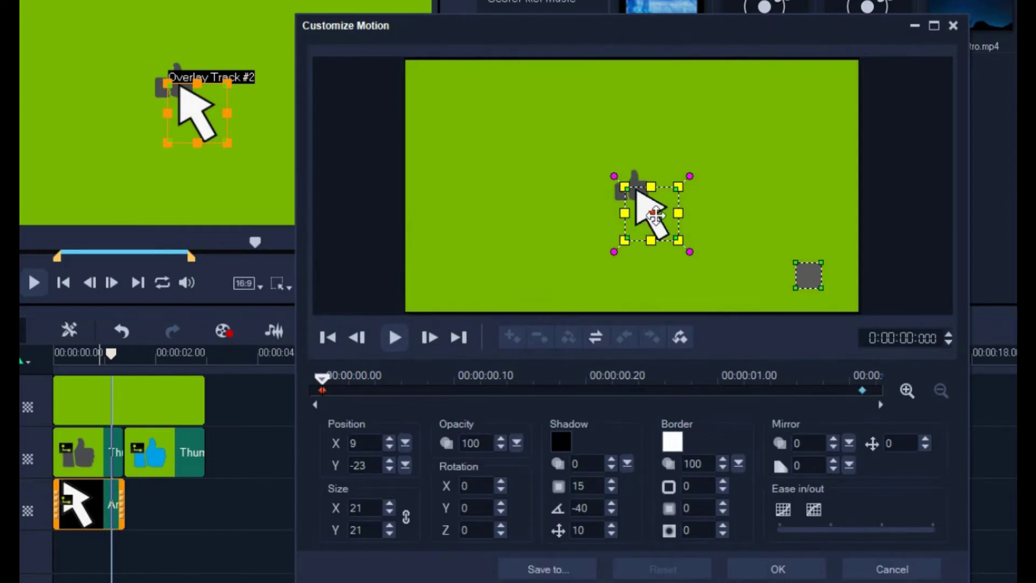
{"action": "left_click_drag", "start_coordinate": [655, 215], "coordinate": [616, 252]}
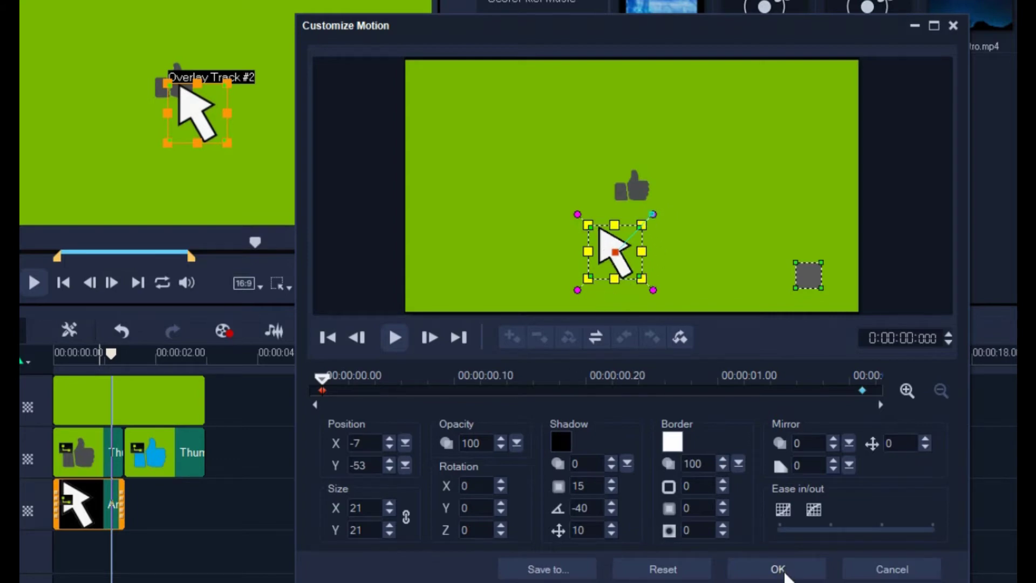
{"action": "left_click", "coordinate": [782, 572]}
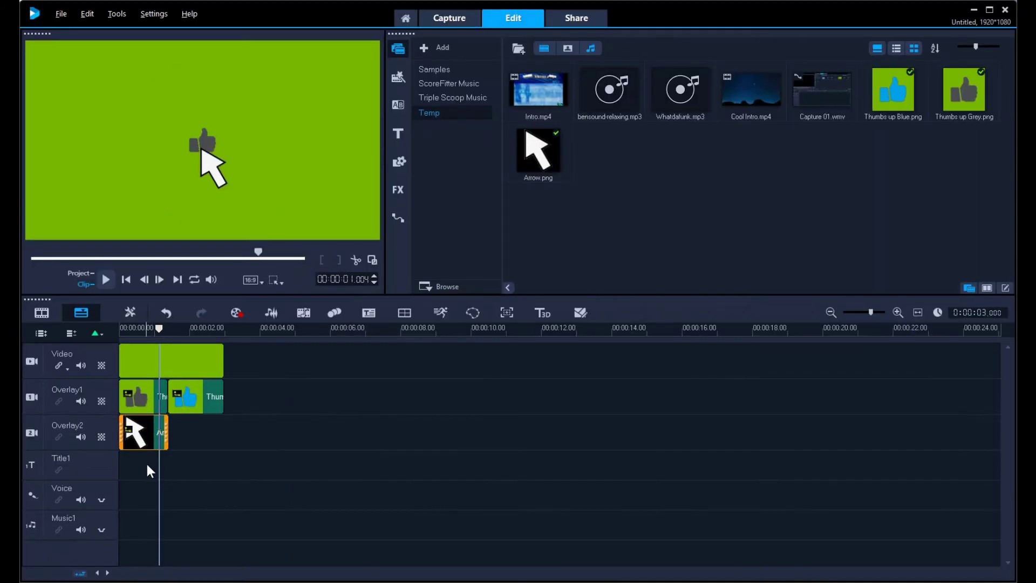
{"action": "left_click", "coordinate": [125, 279]}
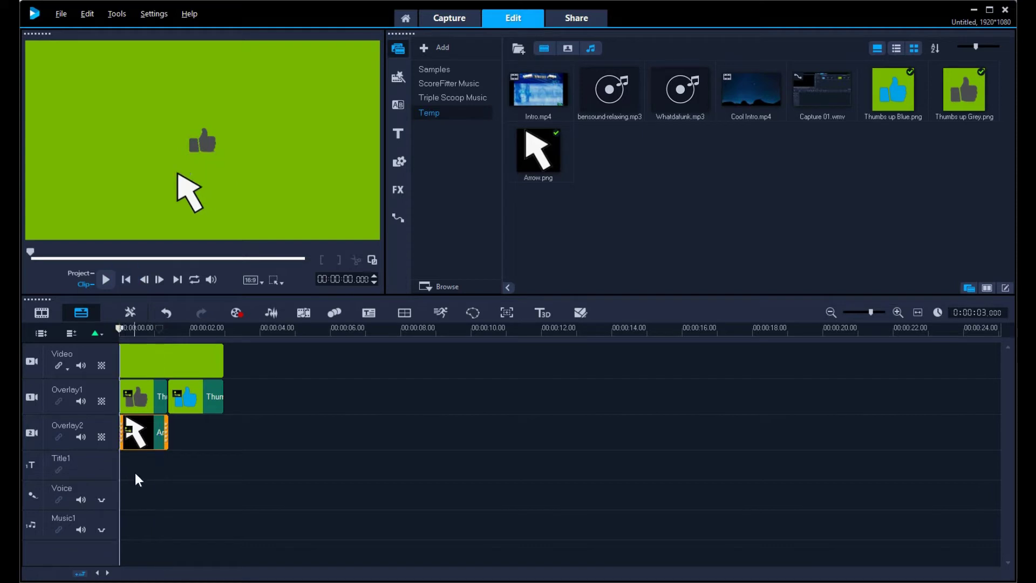
{"action": "left_click", "coordinate": [129, 462]}
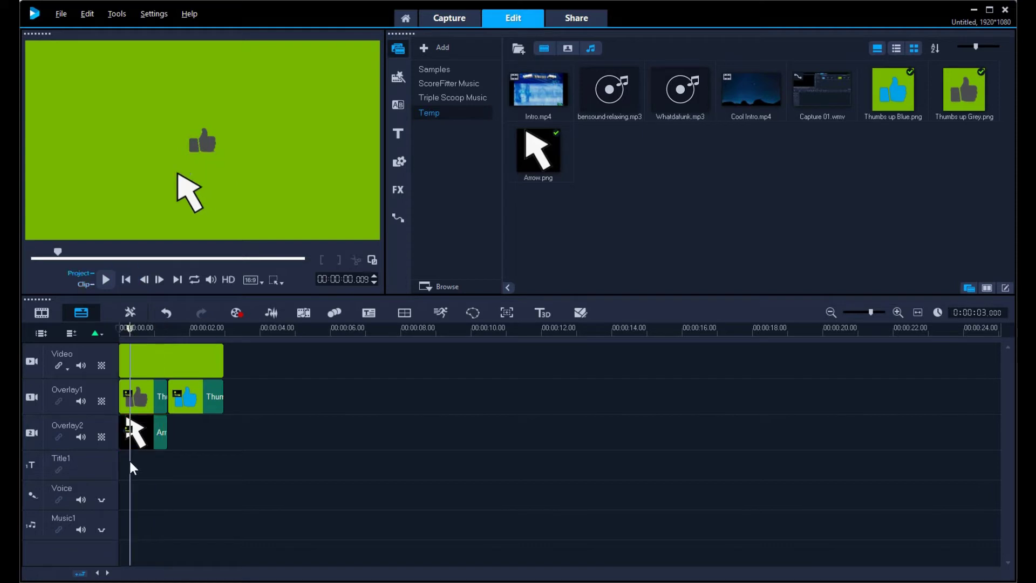
{"action": "left_click", "coordinate": [105, 279]}
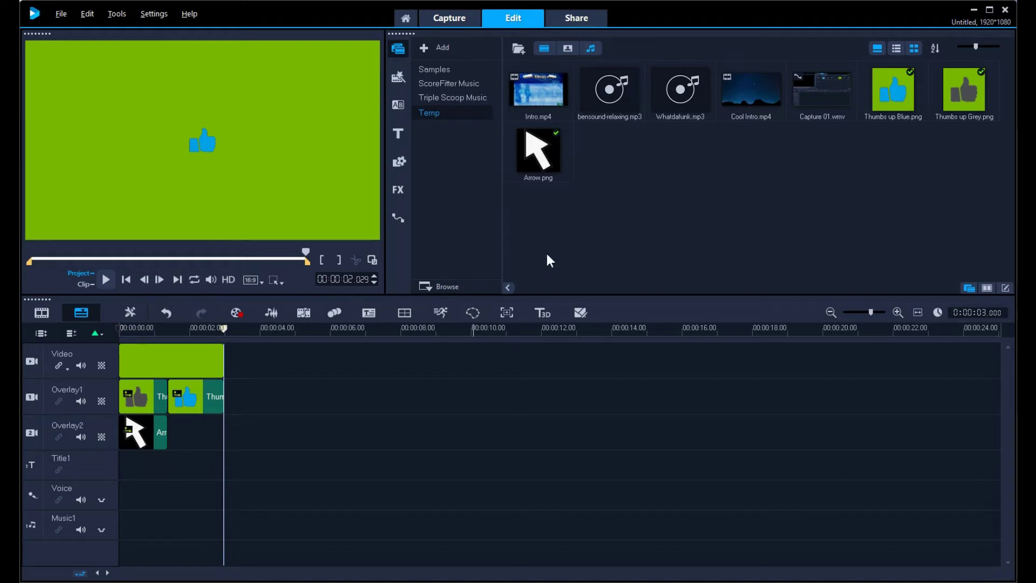
Add a second Arrow.png on Overlay2, trimmed to 3 seconds, just below the blue thumbs-up.
{"action": "left_click_drag", "start_coordinate": [539, 163], "coordinate": [208, 440]}
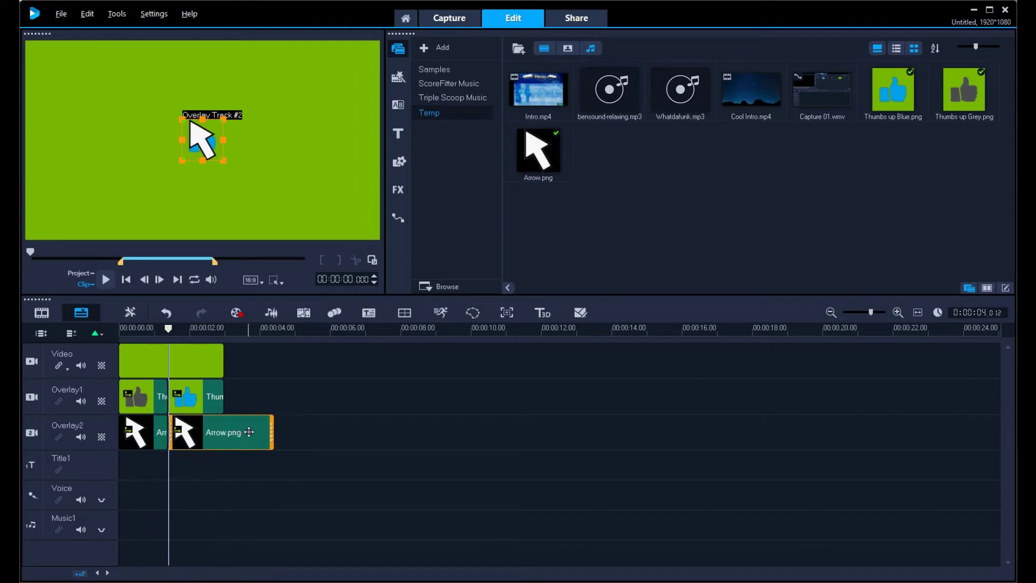
{"action": "left_click_drag", "start_coordinate": [271, 437], "coordinate": [229, 440]}
{"action": "left_click_drag", "start_coordinate": [213, 147], "coordinate": [217, 157]}
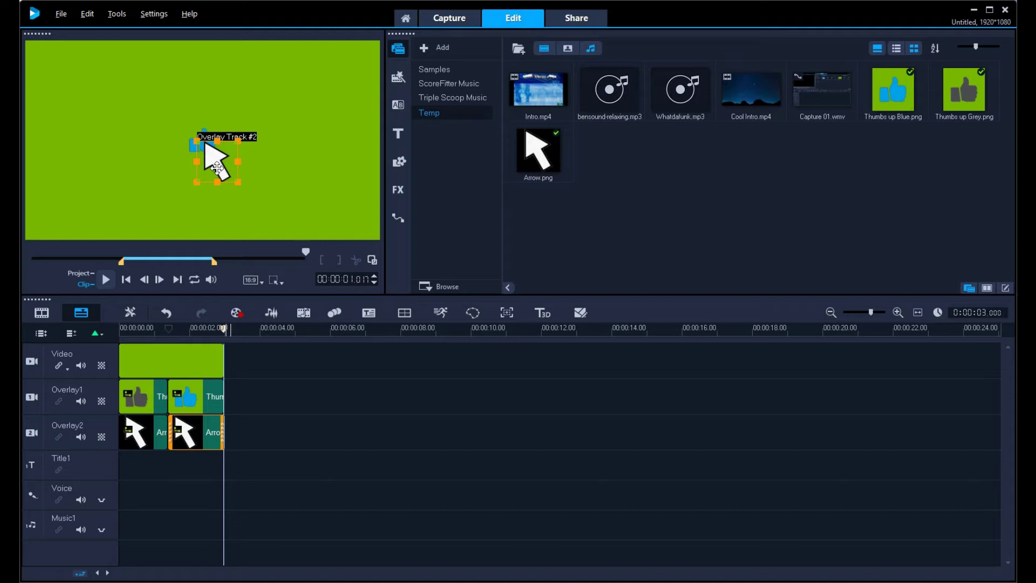
{"action": "mouse_move", "coordinate": [217, 168]}
{"action": "left_mouse_down"}
{"action": "mouse_move", "coordinate": [233, 190]}
{"action": "mouse_move", "coordinate": [217, 187]}
{"action": "left_mouse_up"}
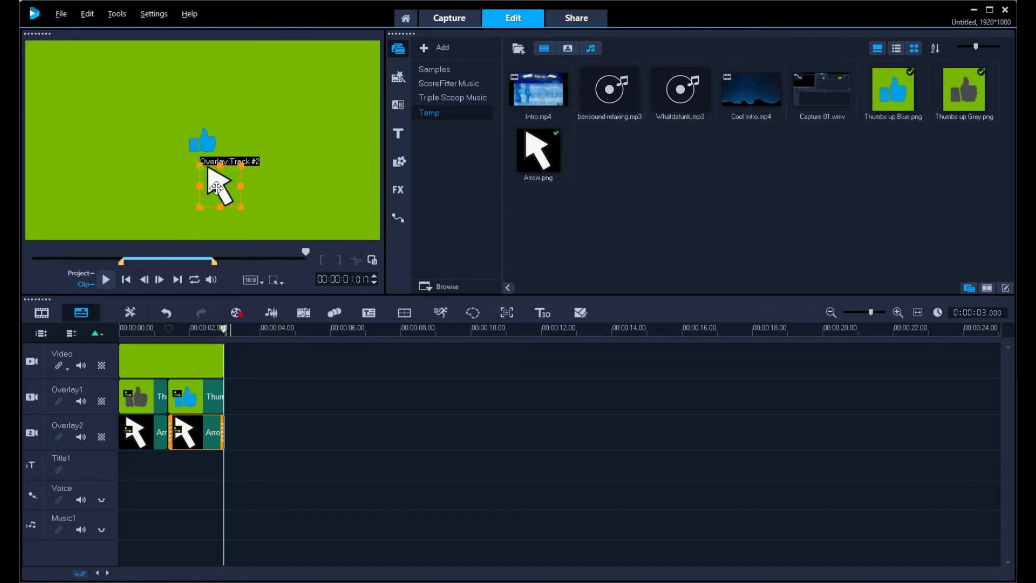
{"action": "right_click", "coordinate": [203, 445]}
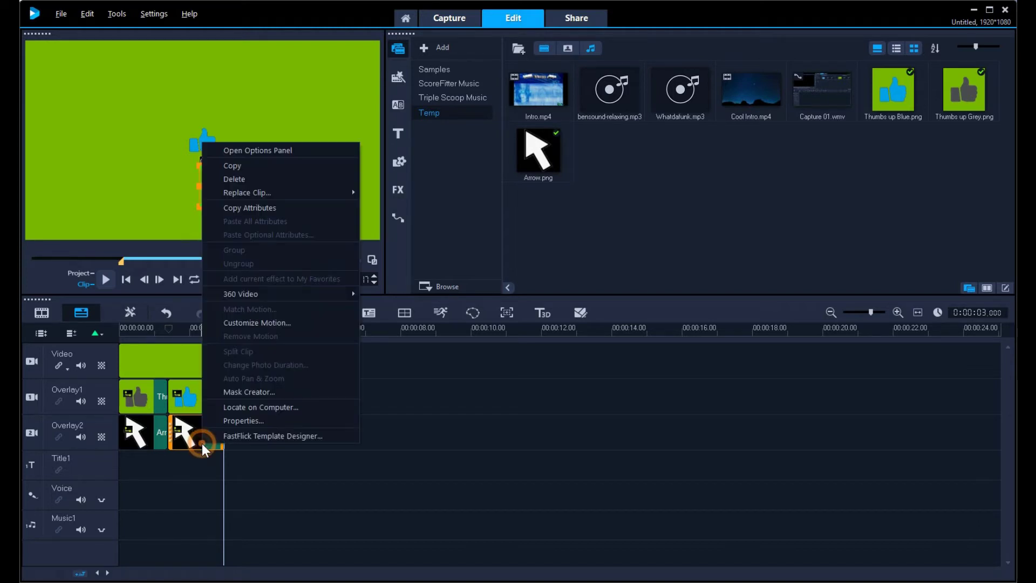
Set the second arrow's custom motion to start on the thumbs-up at X 9, Y -22, size 21.
{"action": "left_click", "coordinate": [275, 324]}
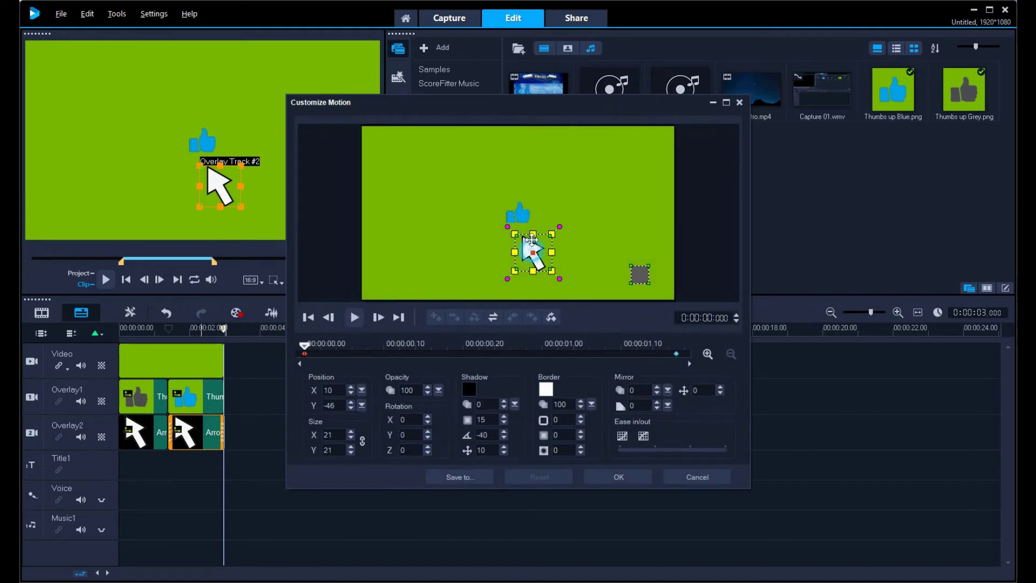
{"action": "left_click_drag", "start_coordinate": [533, 254], "coordinate": [533, 232]}
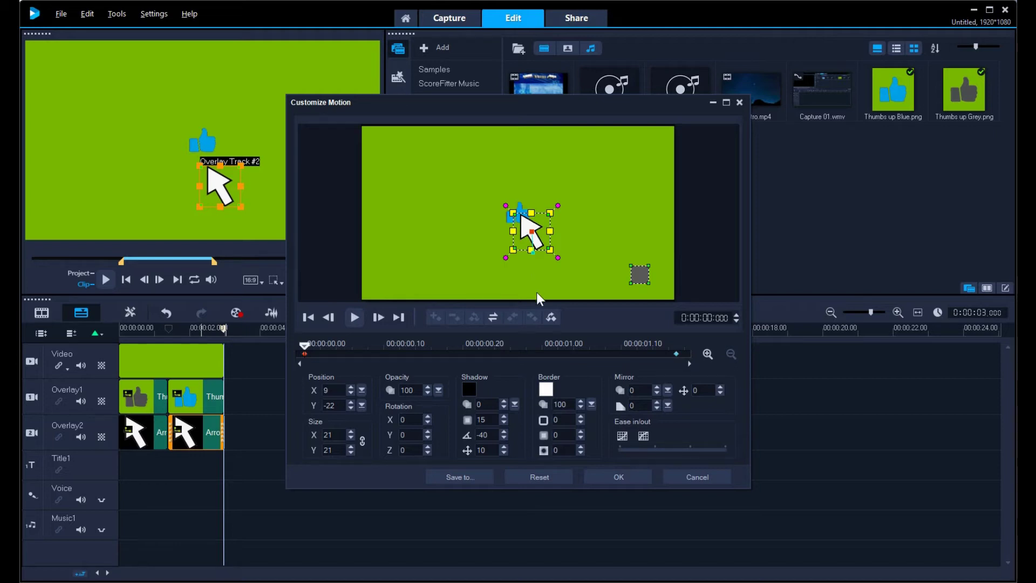
{"action": "left_click", "coordinate": [624, 476]}
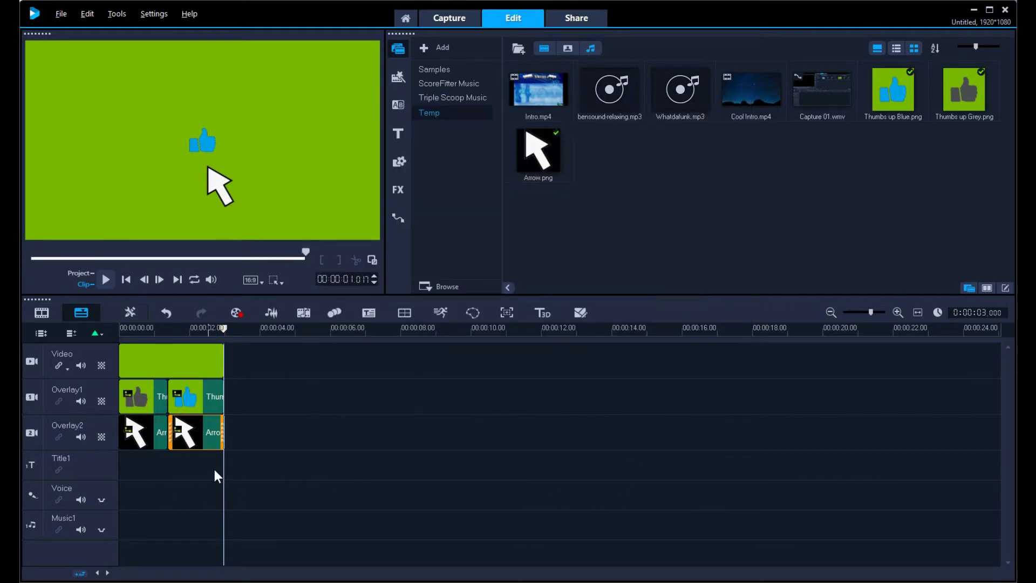
{"action": "left_click", "coordinate": [257, 466]}
{"action": "left_click", "coordinate": [125, 279]}
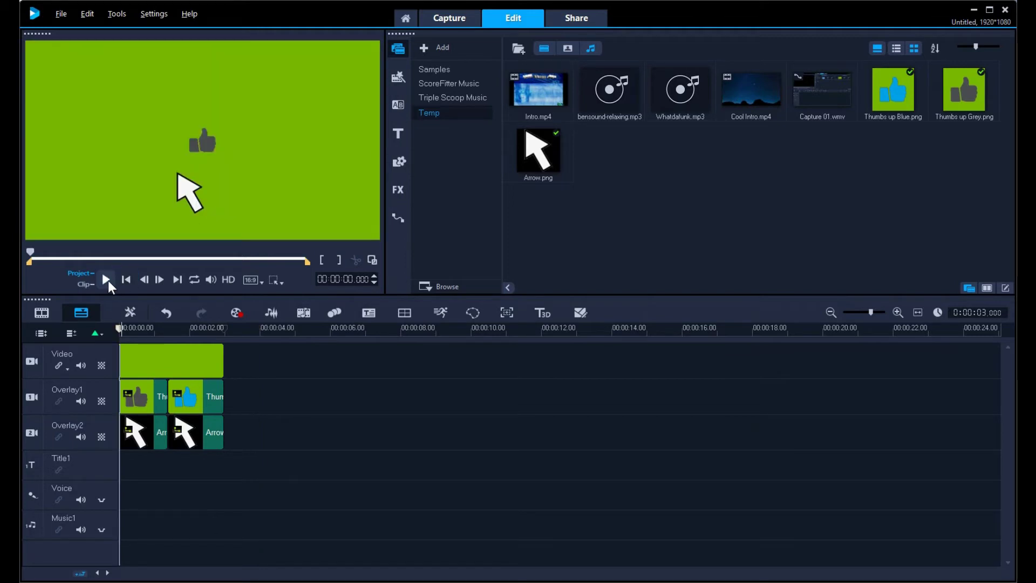
{"action": "left_click", "coordinate": [107, 279]}
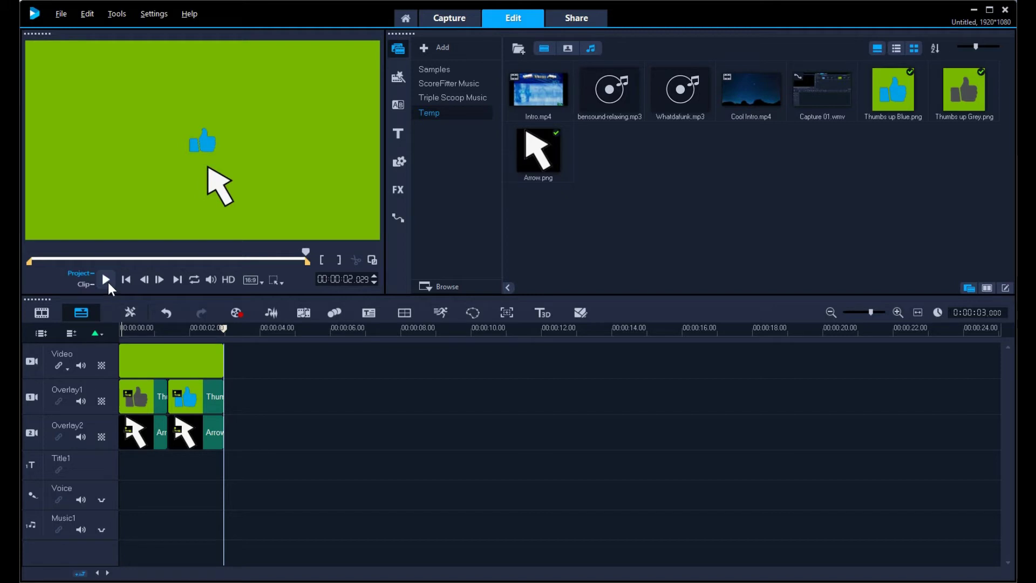
{"action": "left_click", "coordinate": [107, 280]}
Import pcmouseclick4.mp3 and place it on the Voice track at the thumbs-up click point.
{"action": "right_click", "coordinate": [630, 172]}
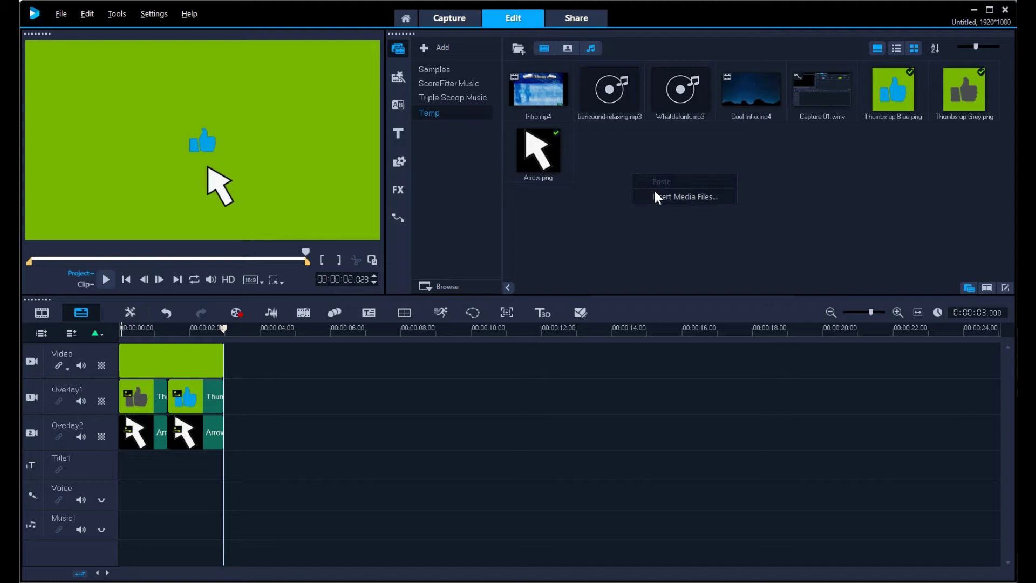
{"action": "left_click", "coordinate": [661, 197]}
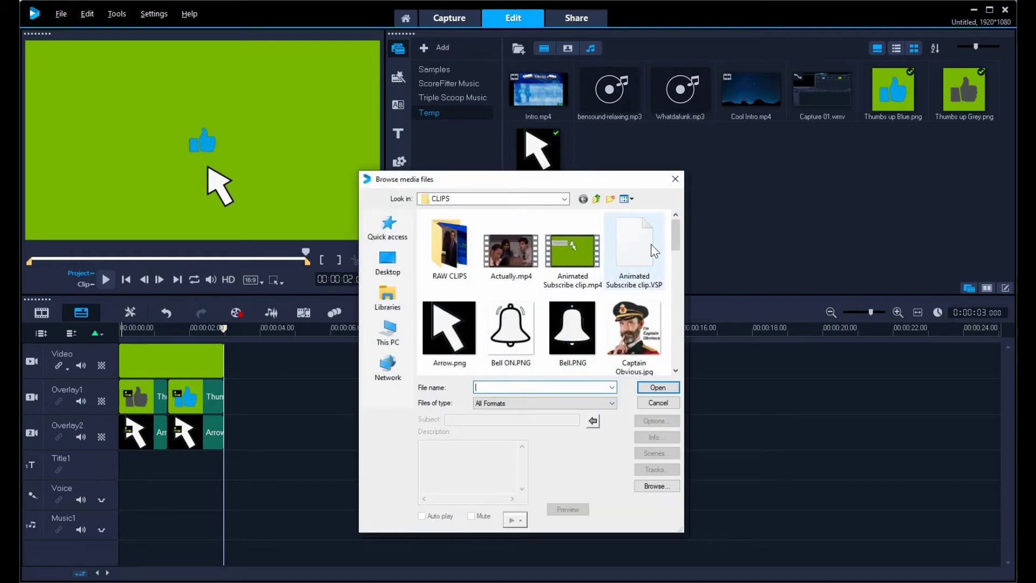
{"action": "left_click_drag", "start_coordinate": [673, 233], "coordinate": [675, 299]}
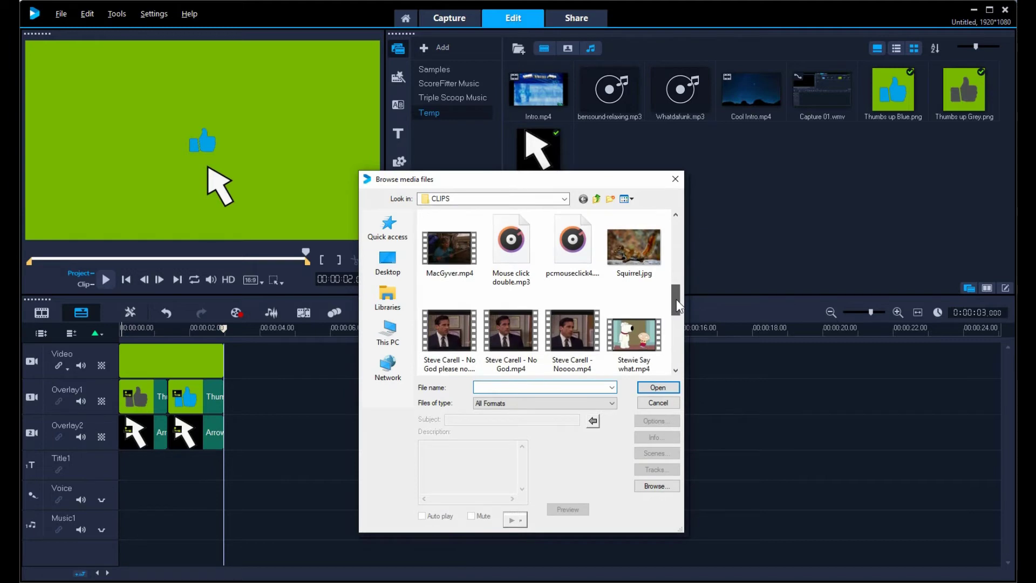
{"action": "double_click", "coordinate": [566, 242]}
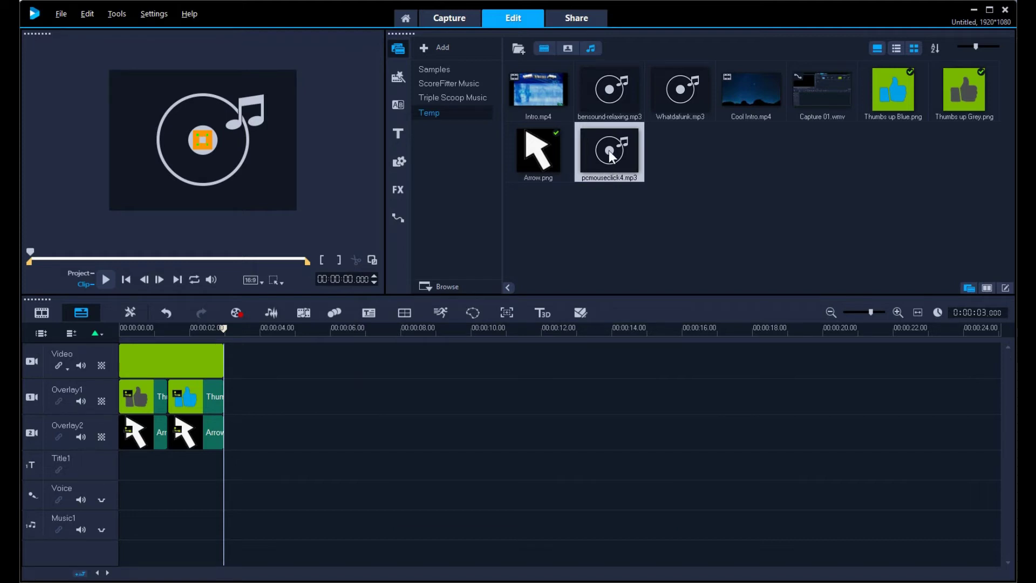
{"action": "mouse_move", "coordinate": [606, 161]}
{"action": "left_mouse_down"}
{"action": "mouse_move", "coordinate": [209, 464]}
{"action": "mouse_move", "coordinate": [195, 495]}
{"action": "mouse_move", "coordinate": [170, 494]}
{"action": "left_mouse_up"}
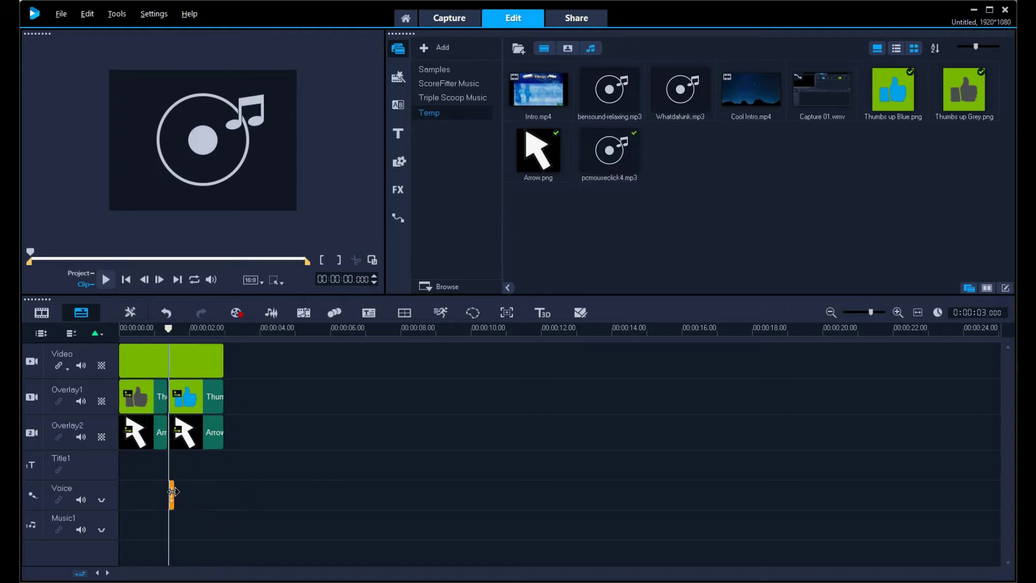
{"action": "left_click", "coordinate": [166, 465]}
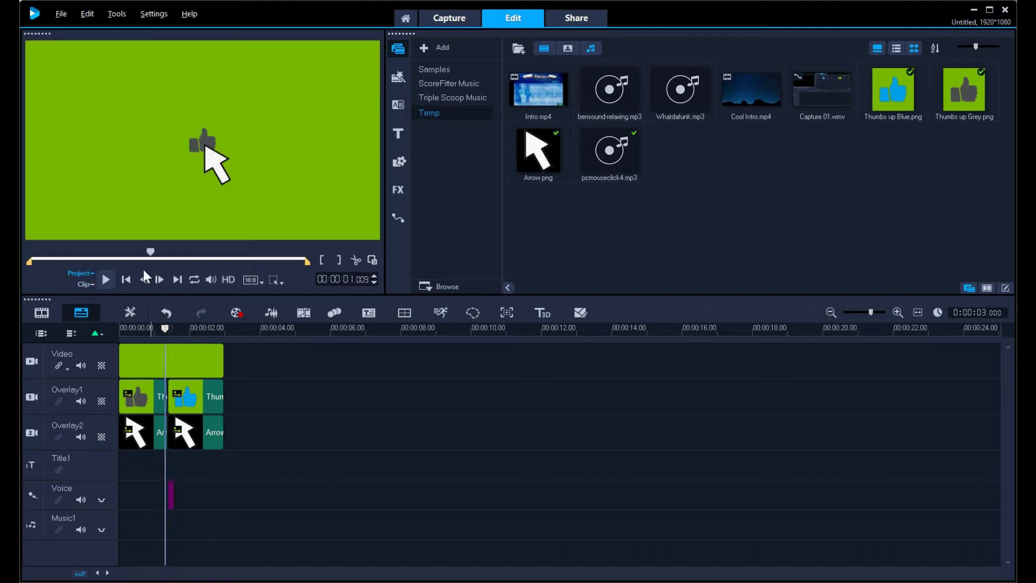
{"action": "left_click", "coordinate": [127, 280]}
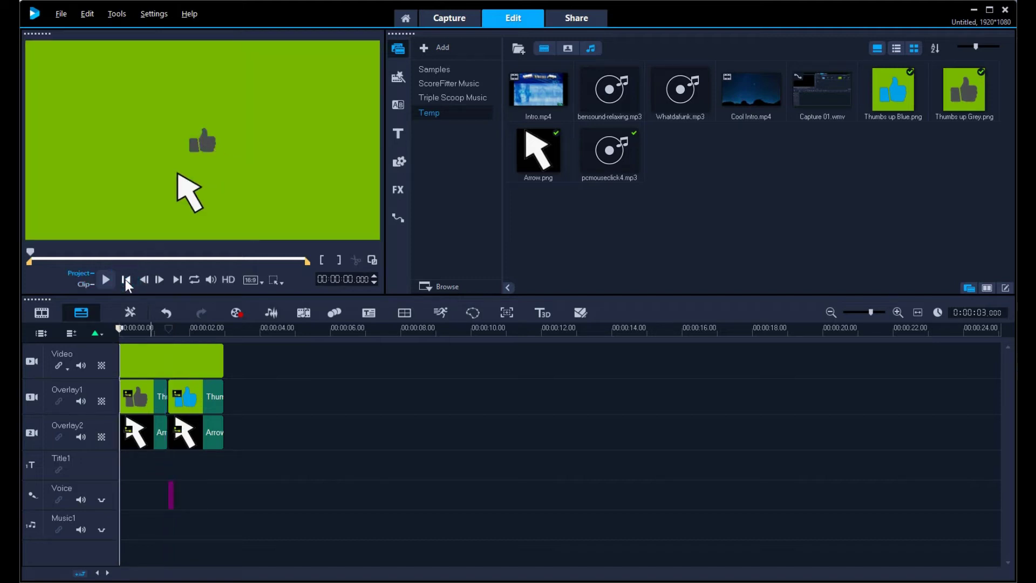
{"action": "left_click", "coordinate": [107, 280]}
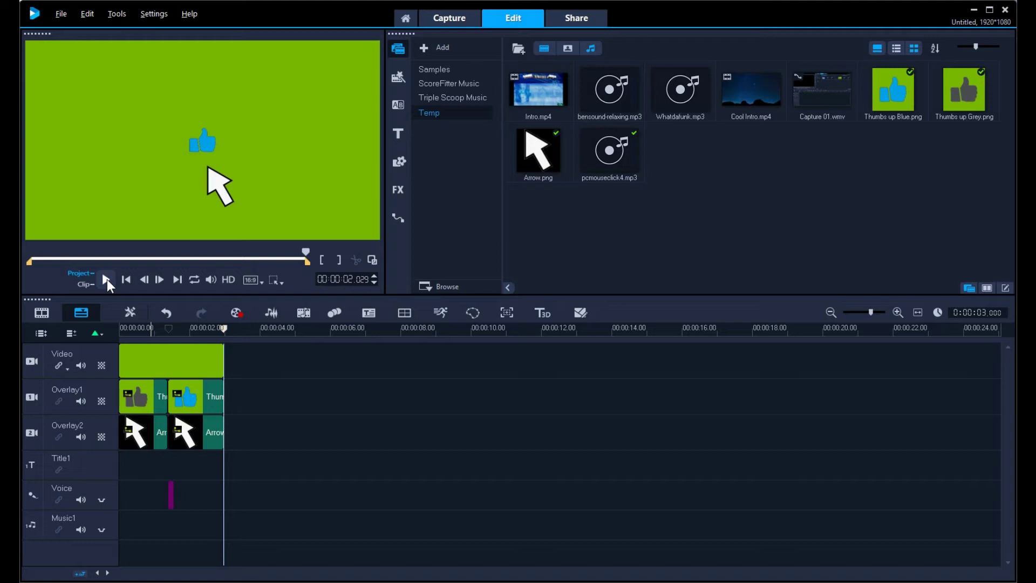
{"action": "left_click", "coordinate": [106, 277]}
Shorten the grey and blue thumbs-up clips and both arrow clips.
{"action": "left_click", "coordinate": [140, 391]}
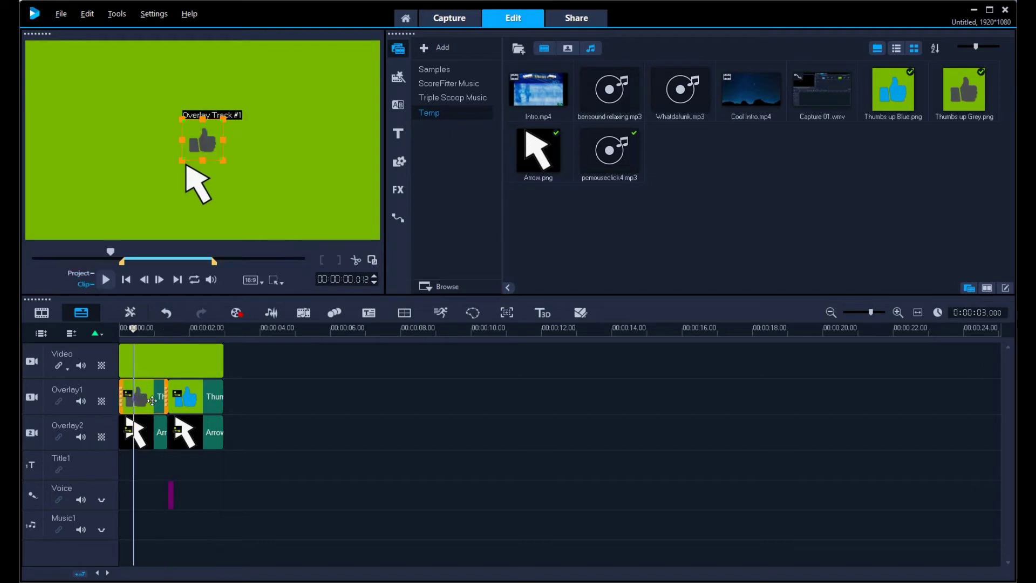
{"action": "left_click_drag", "start_coordinate": [165, 400], "coordinate": [142, 397]}
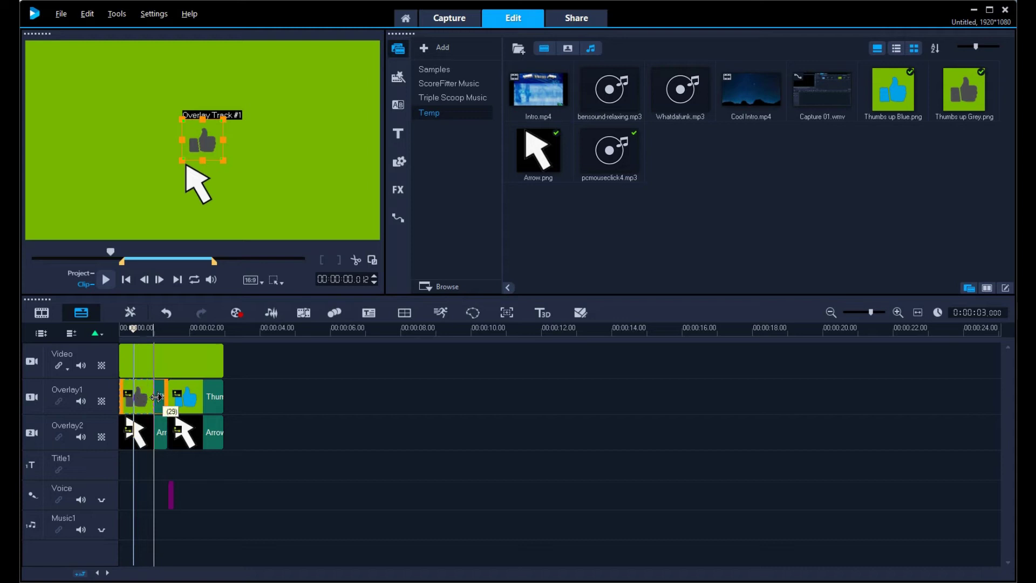
{"action": "left_click_drag", "start_coordinate": [156, 397], "coordinate": [141, 398]}
{"action": "left_click", "coordinate": [148, 432]}
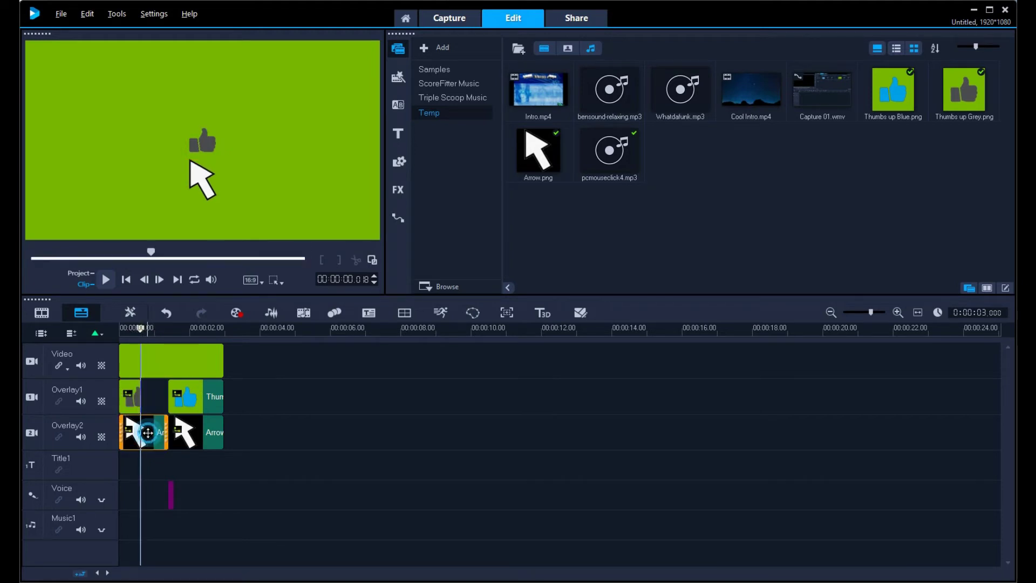
{"action": "left_click_drag", "start_coordinate": [166, 432], "coordinate": [141, 432]}
{"action": "mouse_move", "coordinate": [183, 401]}
{"action": "left_mouse_down"}
{"action": "mouse_move", "coordinate": [160, 400]}
{"action": "mouse_move", "coordinate": [167, 428]}
{"action": "mouse_move", "coordinate": [191, 420]}
{"action": "mouse_move", "coordinate": [195, 398]}
{"action": "mouse_move", "coordinate": [173, 398]}
{"action": "left_mouse_up"}
{"action": "left_click", "coordinate": [180, 430]}
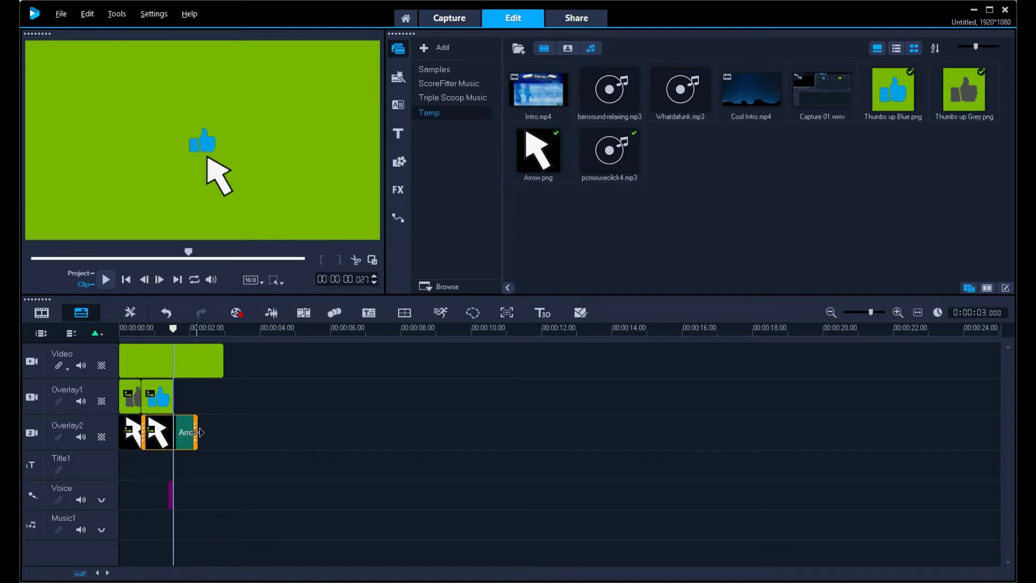
{"action": "left_click_drag", "start_coordinate": [198, 431], "coordinate": [174, 434]}
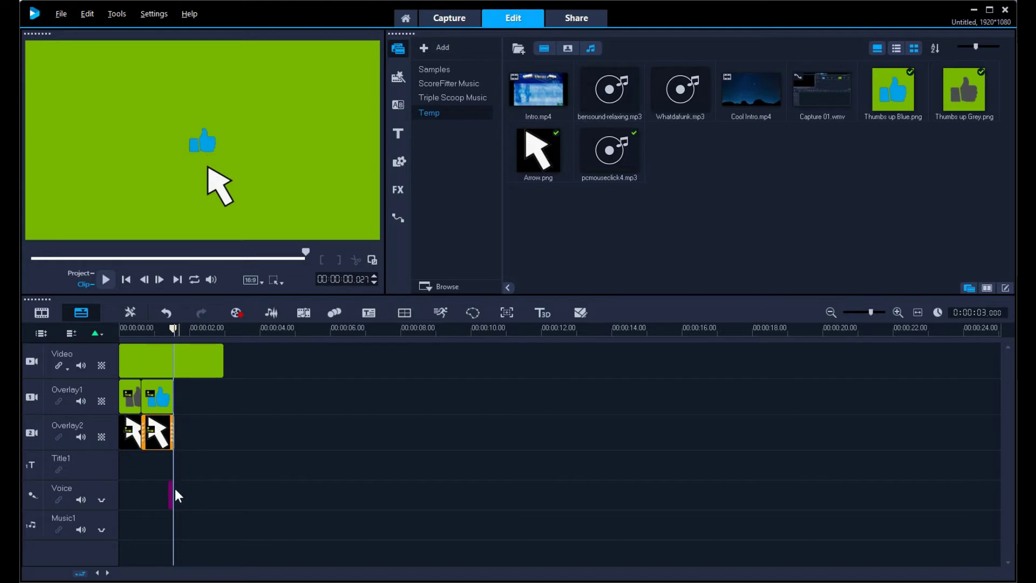
Move the click sound earlier and trim the green background to match the overlays.
{"action": "left_click_drag", "start_coordinate": [169, 490], "coordinate": [150, 490]}
{"action": "left_click", "coordinate": [204, 367]}
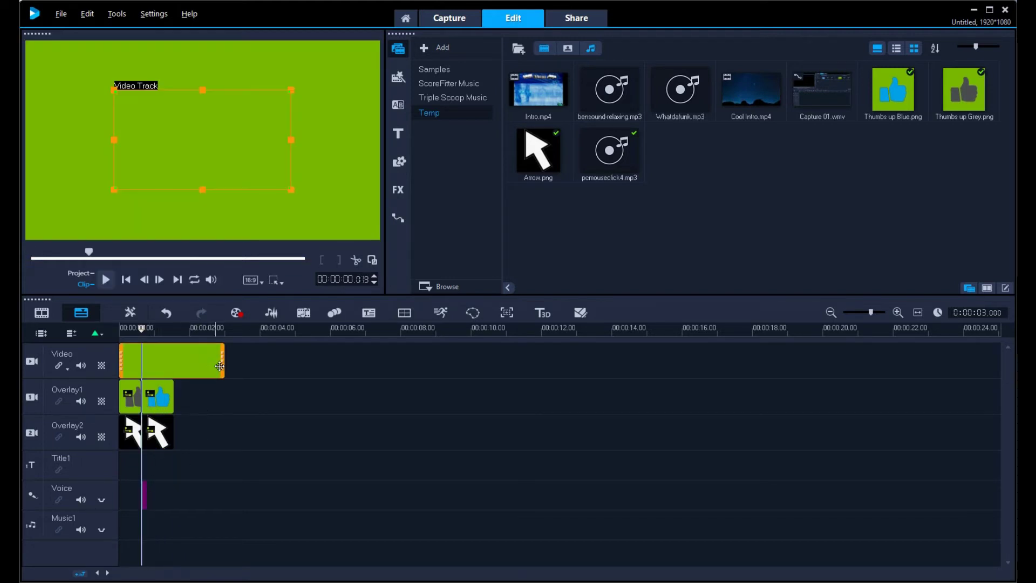
{"action": "left_click_drag", "start_coordinate": [219, 366], "coordinate": [173, 361]}
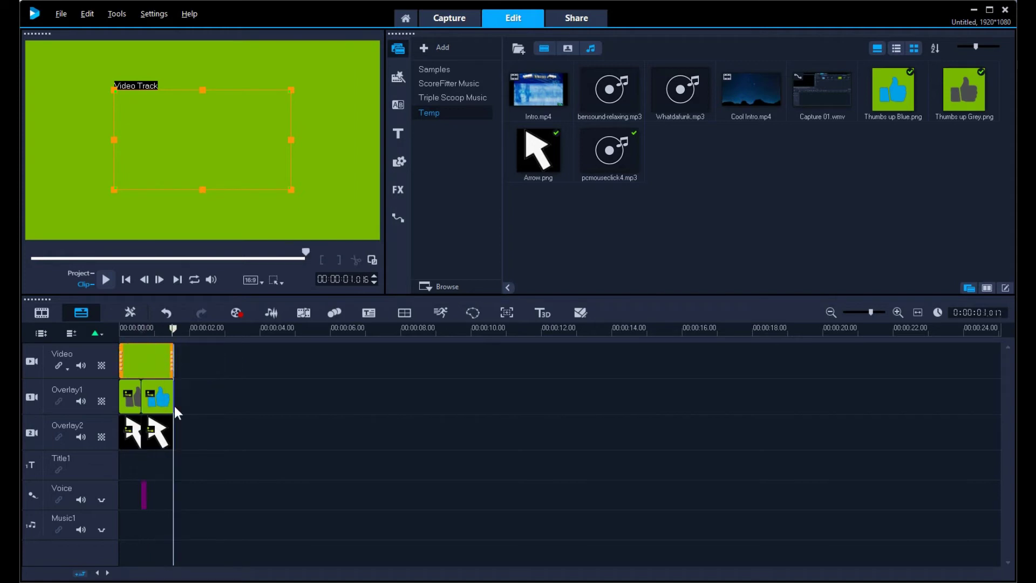
{"action": "left_click", "coordinate": [127, 458]}
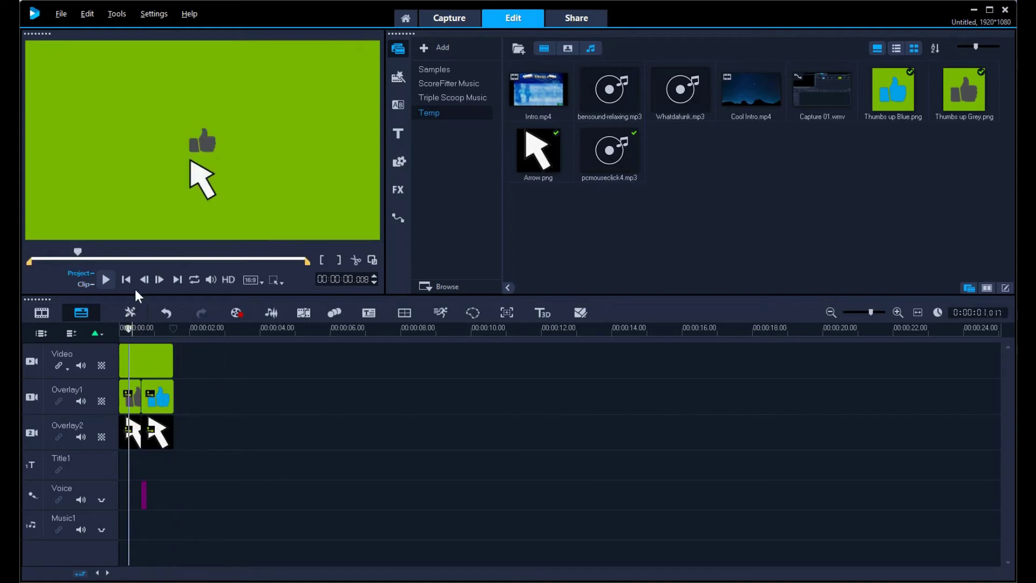
{"action": "left_click", "coordinate": [125, 278]}
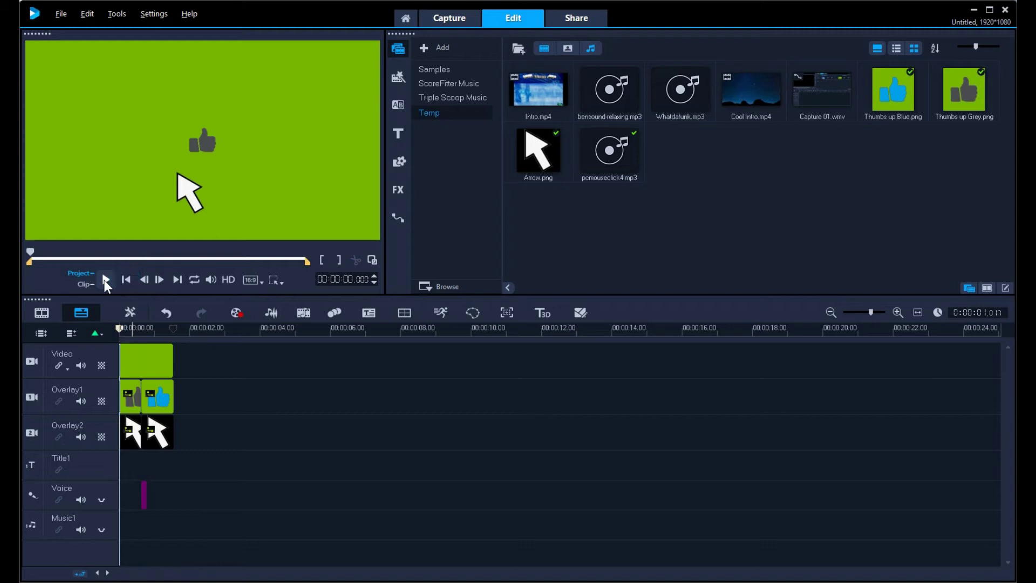
Play the trimmed animation twice to confirm it now ends around 1:16.
{"action": "left_click", "coordinate": [104, 280]}
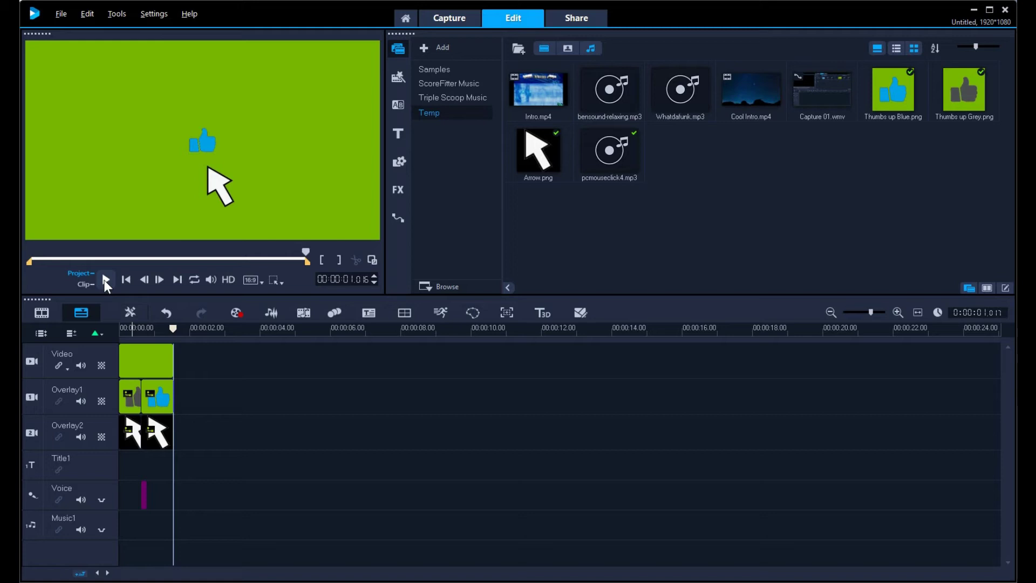
{"action": "left_click", "coordinate": [105, 280]}
Save the project as 'Animated Like clip' (.VSP) in the CLIPS folder.
{"action": "left_click", "coordinate": [61, 16]}
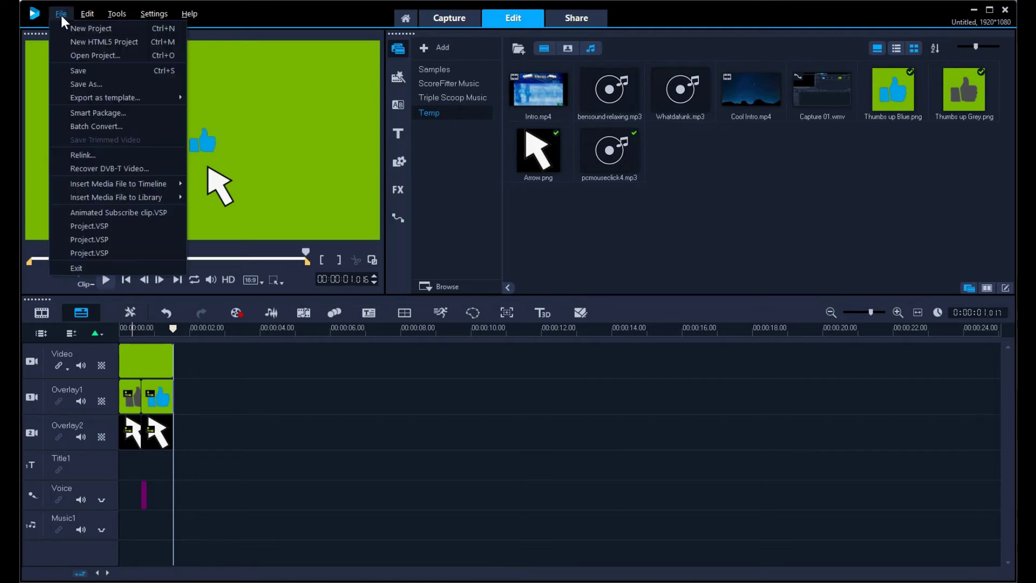
{"action": "left_click", "coordinate": [89, 84]}
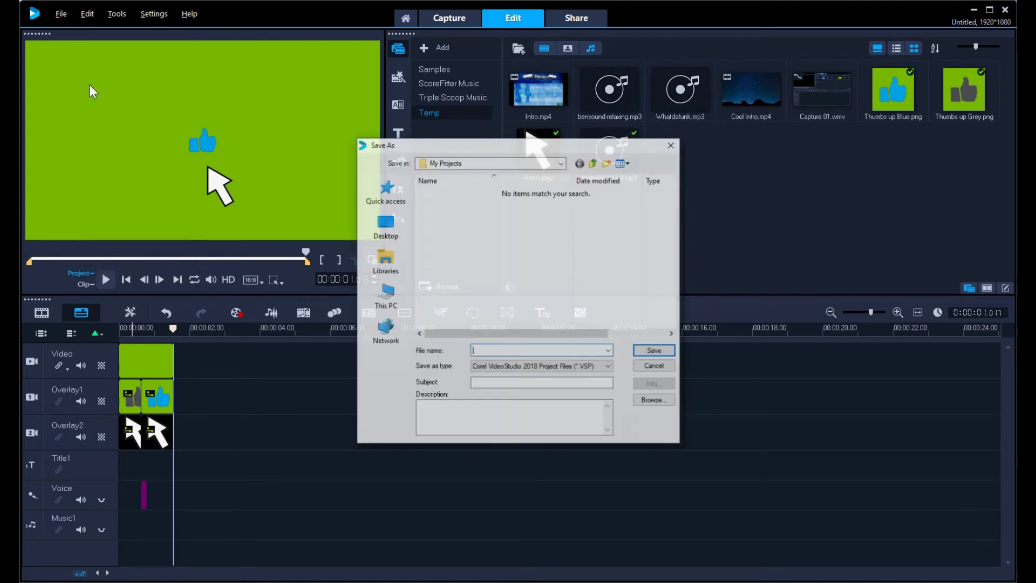
{"action": "type", "text": "Animate"}
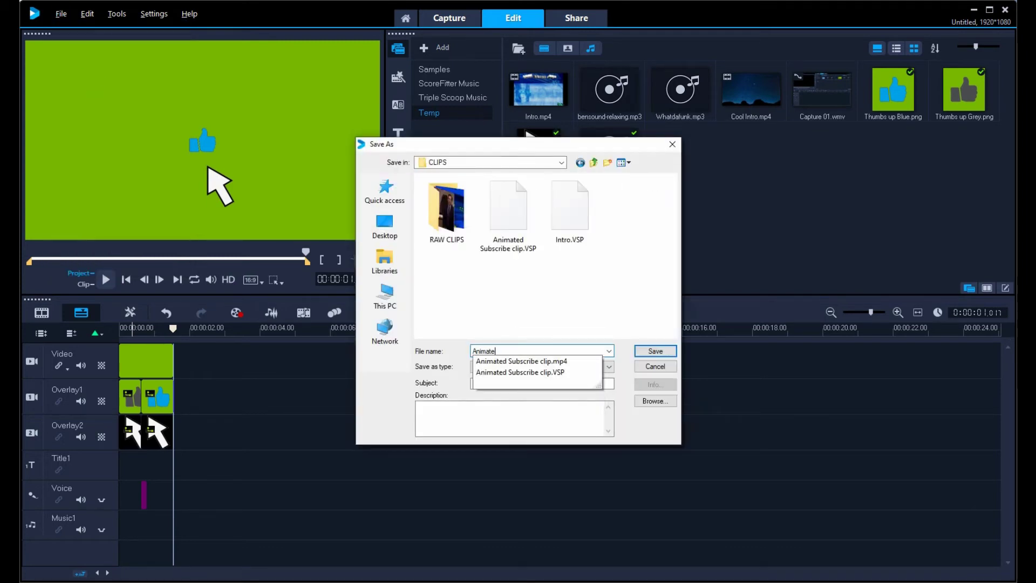
{"action": "type", "text": "d Like "}
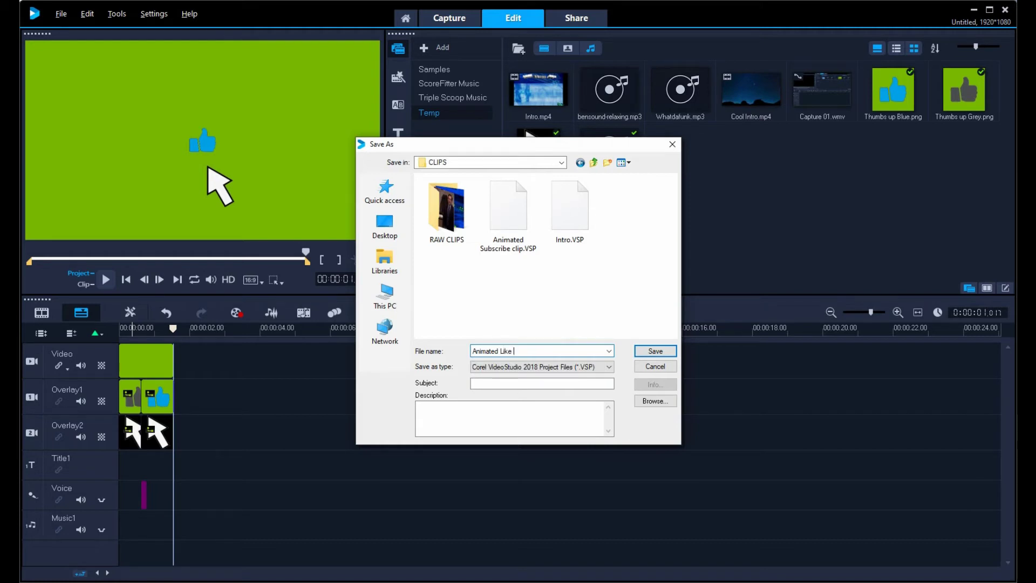
{"action": "type", "text": "clip"}
{"action": "left_click", "coordinate": [649, 352]}
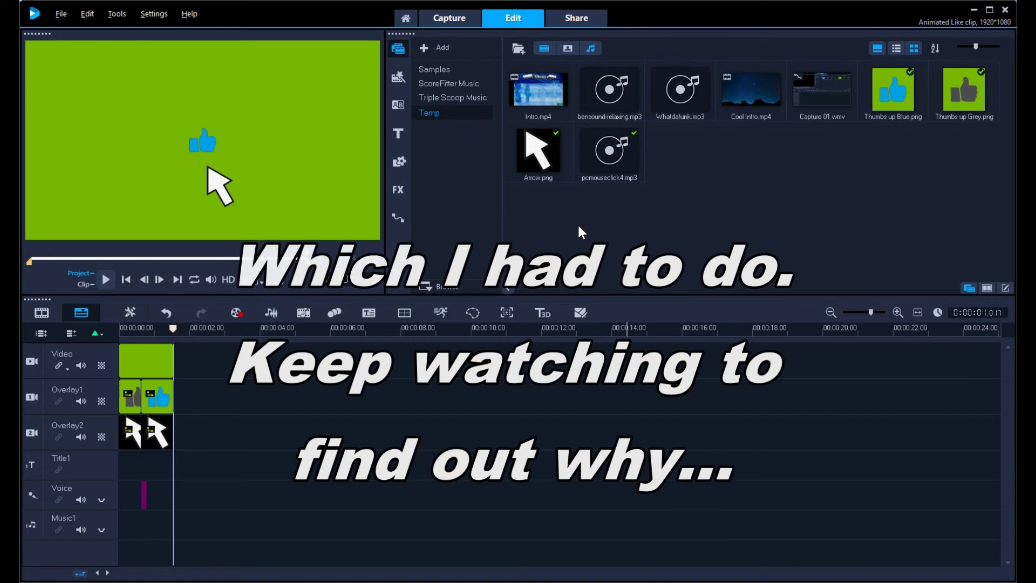
In the Share workspace, enter the MPEG-4 output file name 'Animated Like clip'.
{"action": "left_click", "coordinate": [561, 17]}
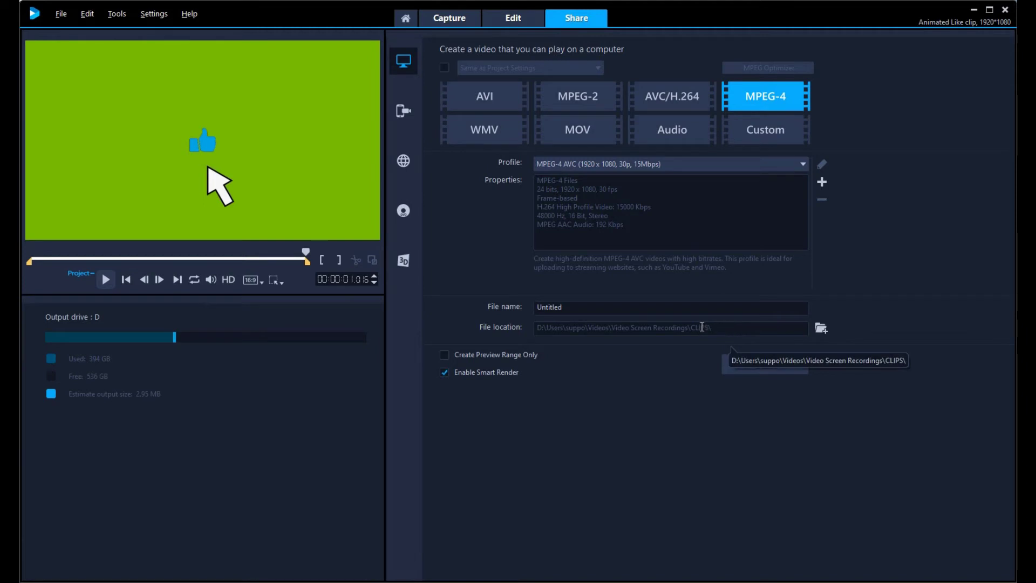
{"action": "left_click", "coordinate": [574, 309]}
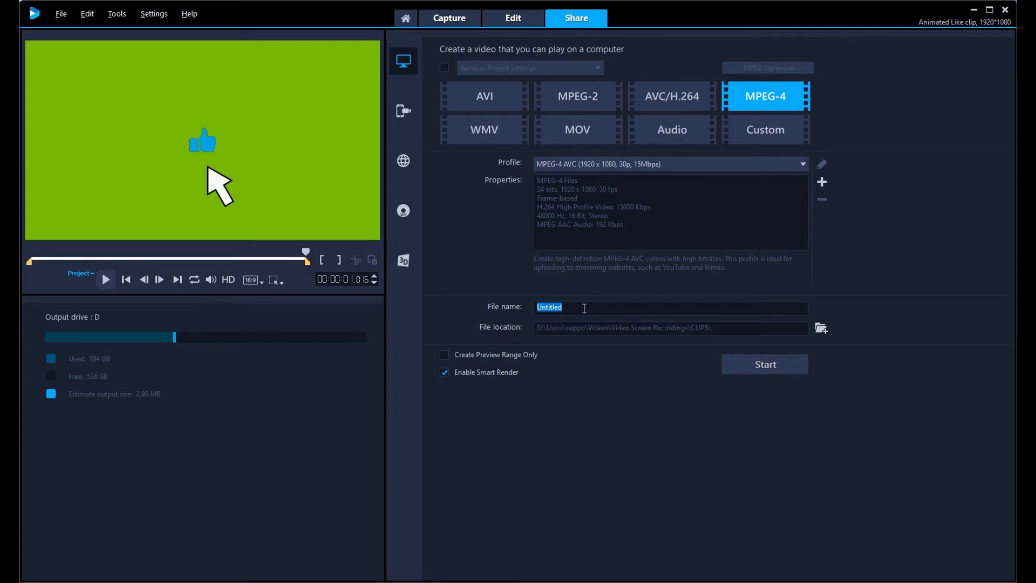
{"action": "type", "text": "Animated LIke click"}
{"action": "key", "text": "BackSpace"}
{"action": "key", "text": "BackSpace"}
{"action": "key", "text": "BackSpace"}
{"action": "type", "text": "ip"}
Fix the capitalisation of 'Like' and render the 1920x1080 MPEG-4 video.
{"action": "left_click", "coordinate": [575, 306]}
{"action": "key", "text": "BackSpace"}
{"action": "type", "text": "i"}
{"action": "key", "text": "End"}
{"action": "left_click", "coordinate": [744, 367]}
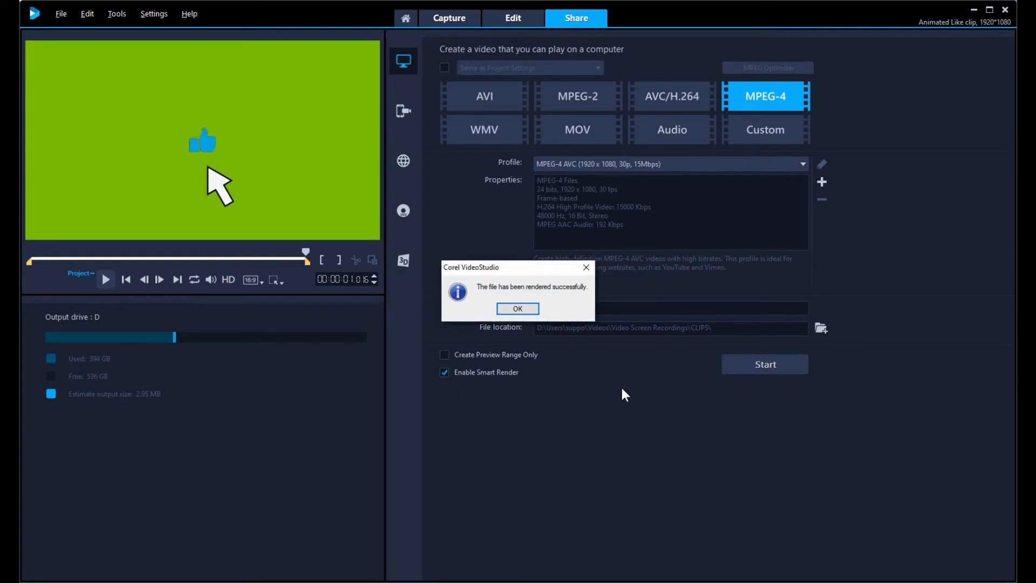
{"action": "left_click", "coordinate": [528, 310]}
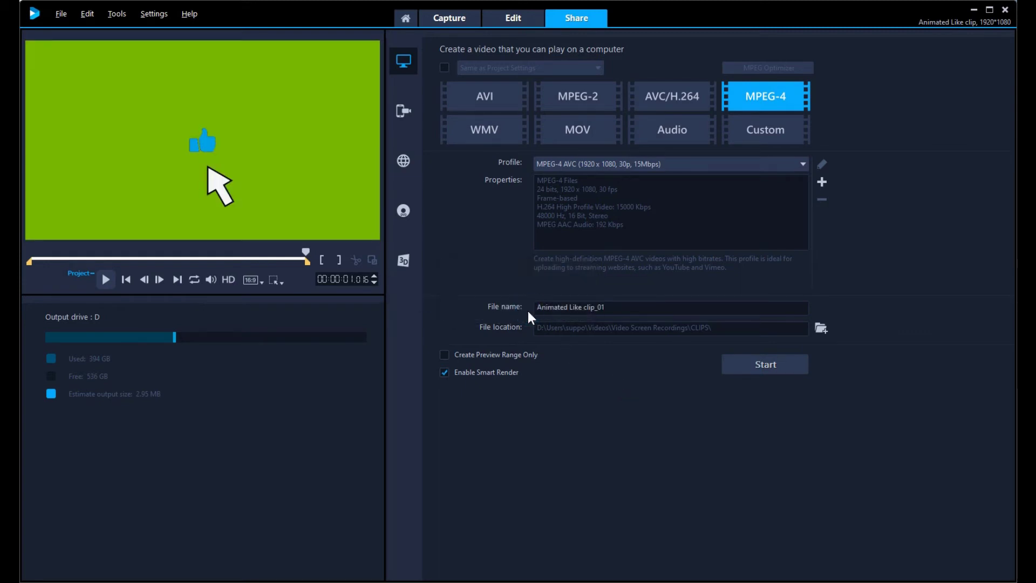
{"action": "left_click", "coordinate": [508, 18]}
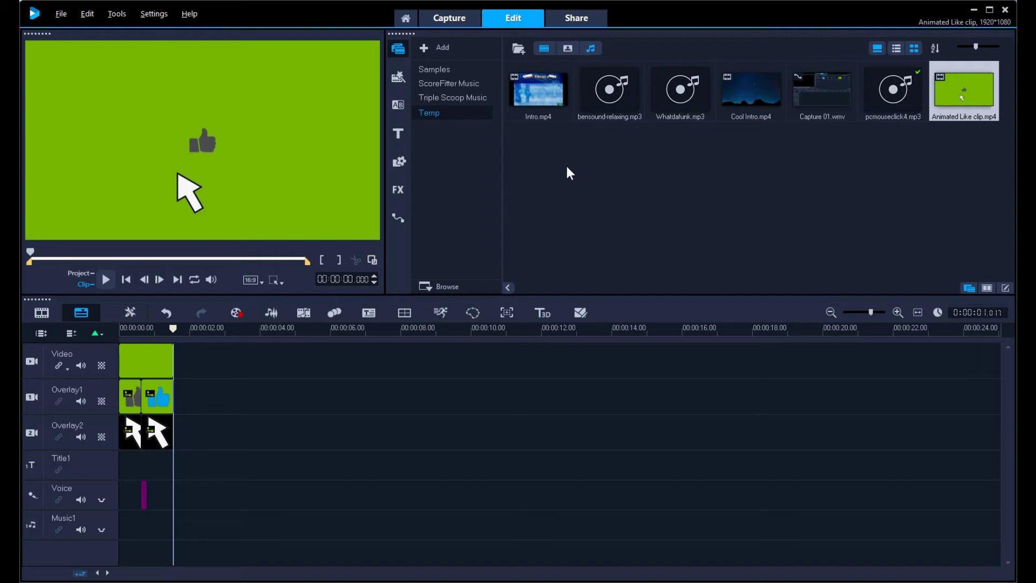
{"action": "left_click", "coordinate": [60, 15]}
{"action": "left_click", "coordinate": [70, 27]}
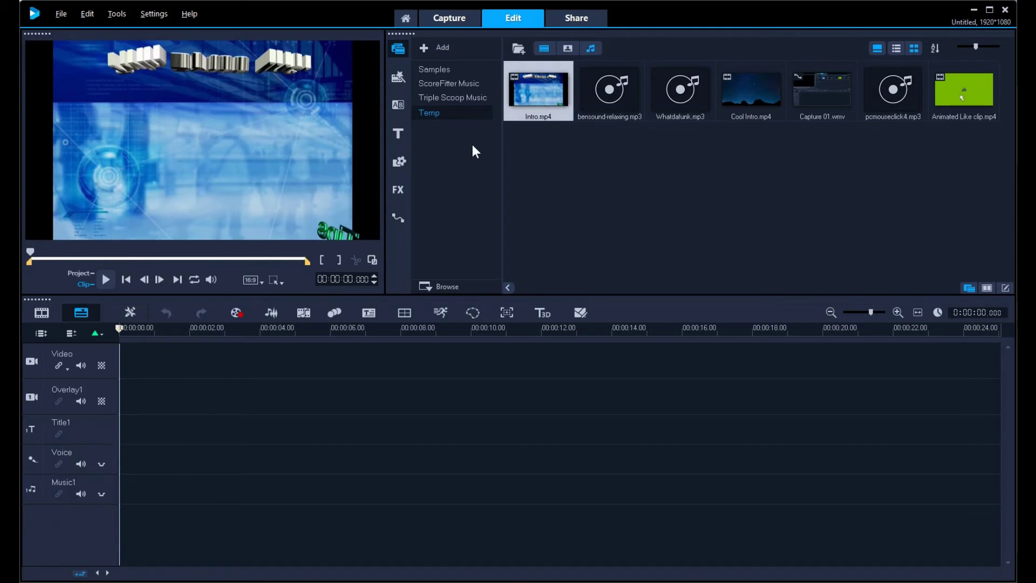
{"action": "left_click", "coordinate": [607, 171]}
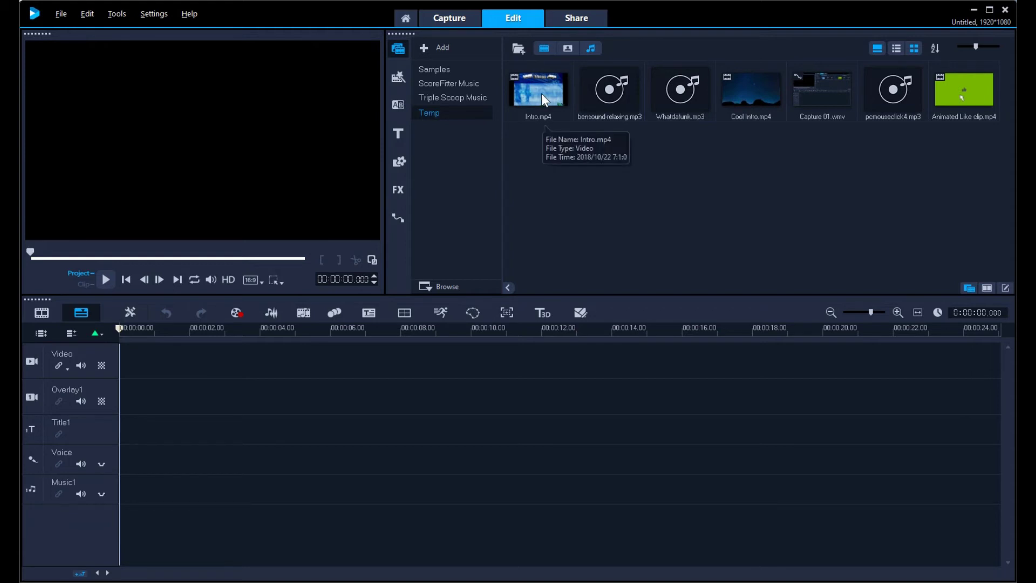
{"action": "left_click_drag", "start_coordinate": [541, 93], "coordinate": [361, 363]}
{"action": "left_click", "coordinate": [535, 319]}
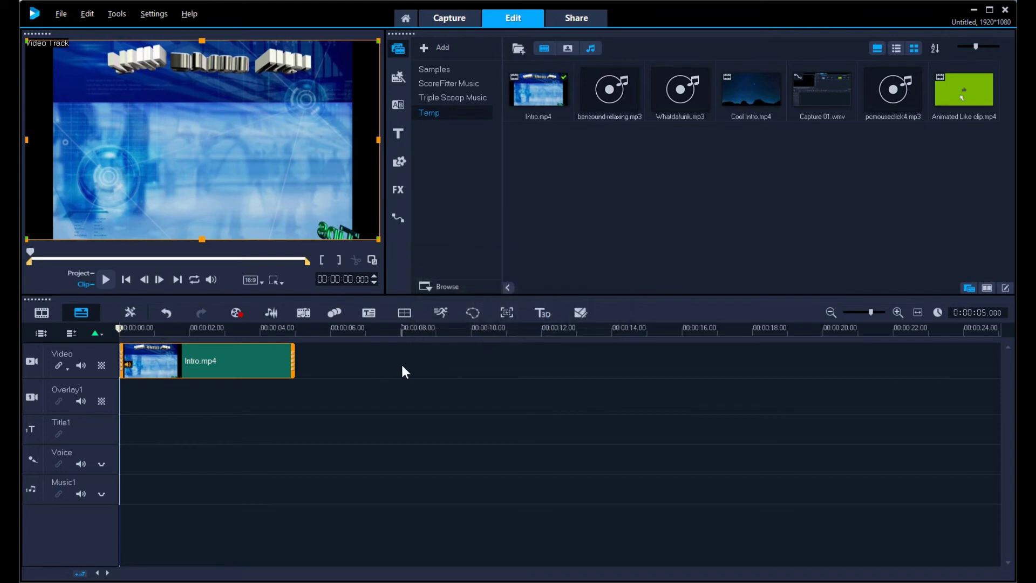
{"action": "left_click", "coordinate": [216, 399]}
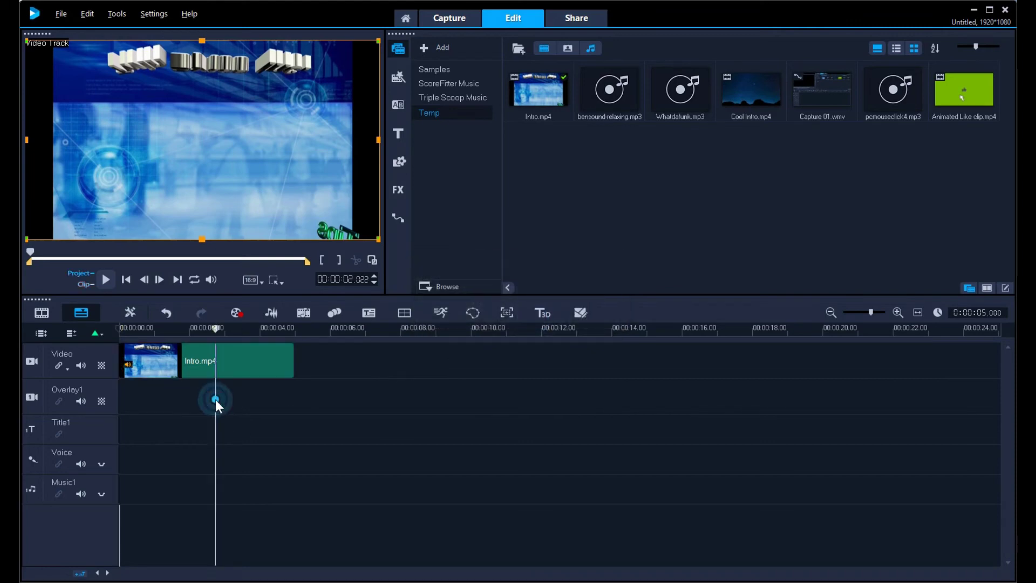
{"action": "left_click", "coordinate": [257, 397]}
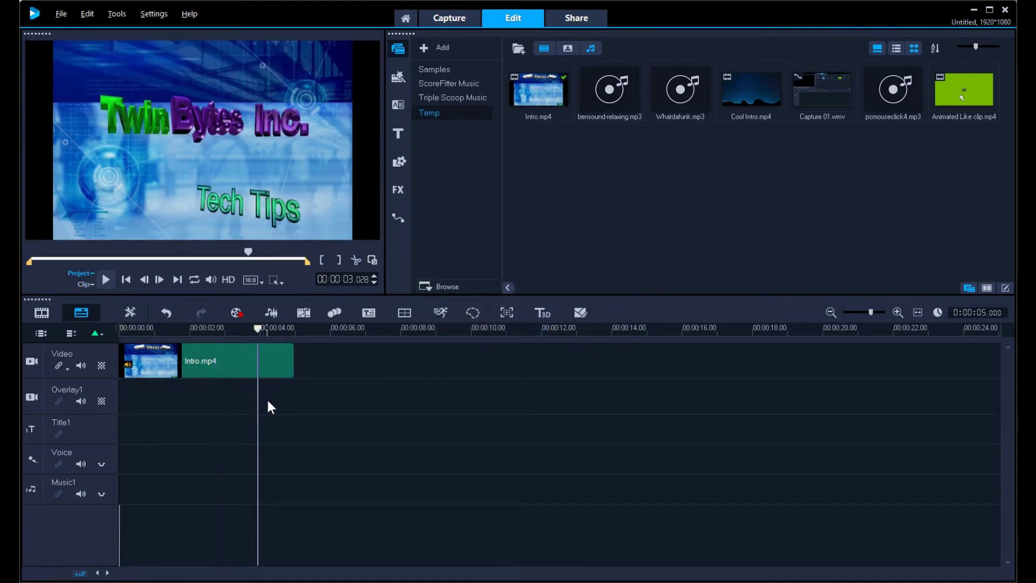
{"action": "left_click", "coordinate": [284, 401]}
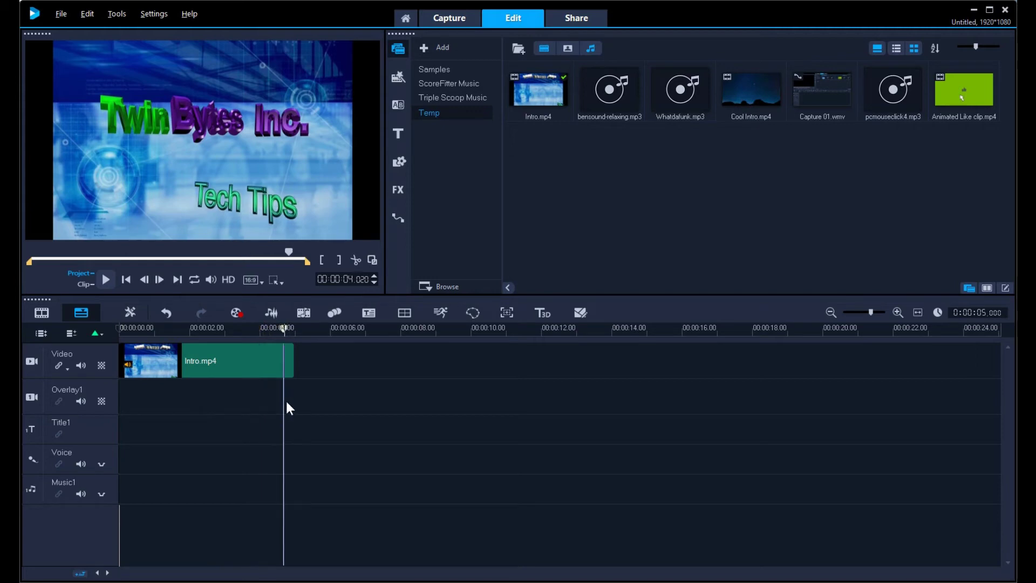
{"action": "left_click", "coordinate": [291, 394]}
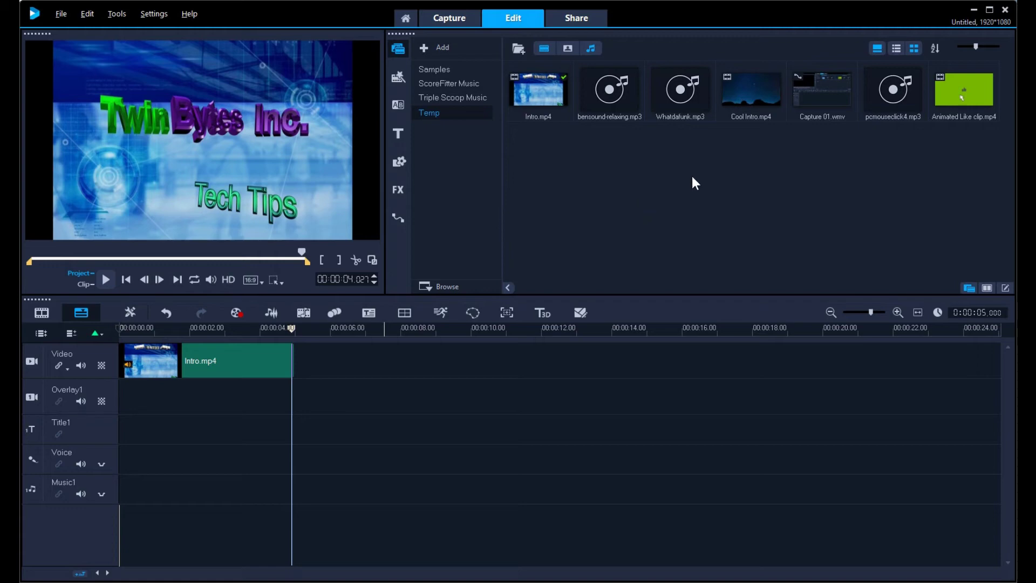
Delete the old Animated Like clip thumbnail from the library.
{"action": "right_click", "coordinate": [957, 95]}
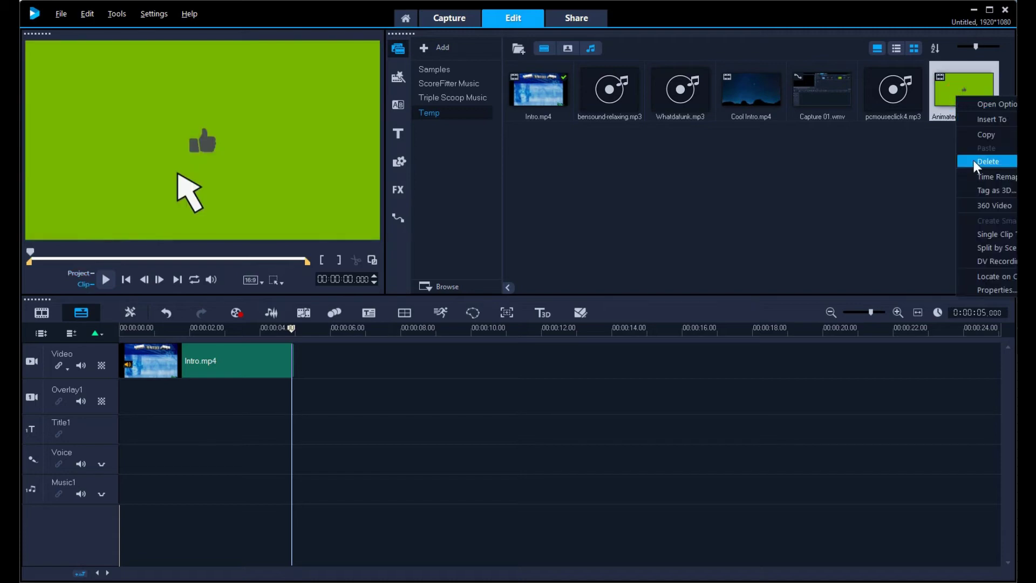
{"action": "left_click", "coordinate": [993, 160]}
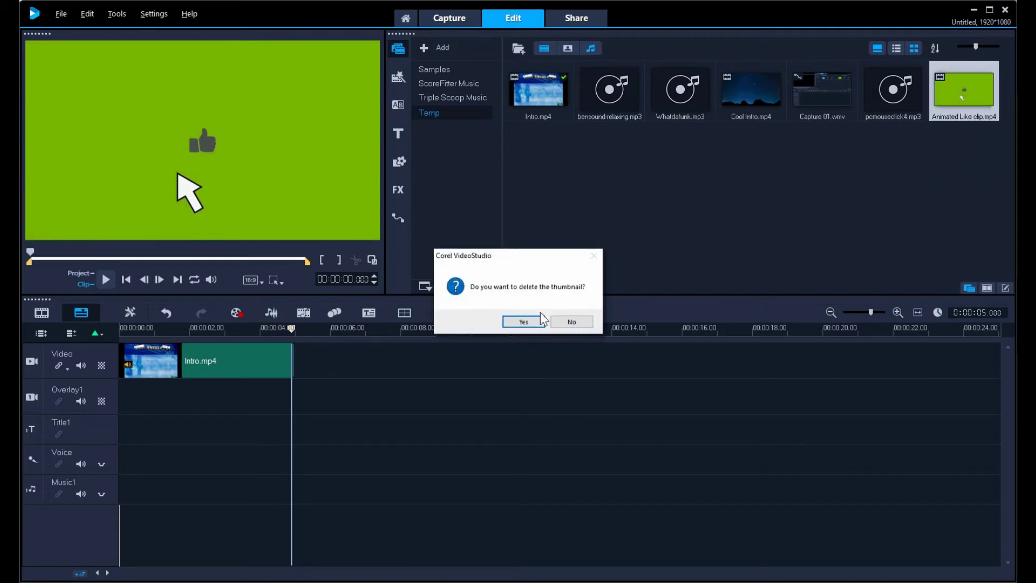
{"action": "left_click", "coordinate": [529, 318]}
Import Animated Like clip.mp4 from CLIPS and place it on Overlay1 near Intro's start.
{"action": "right_click", "coordinate": [678, 195]}
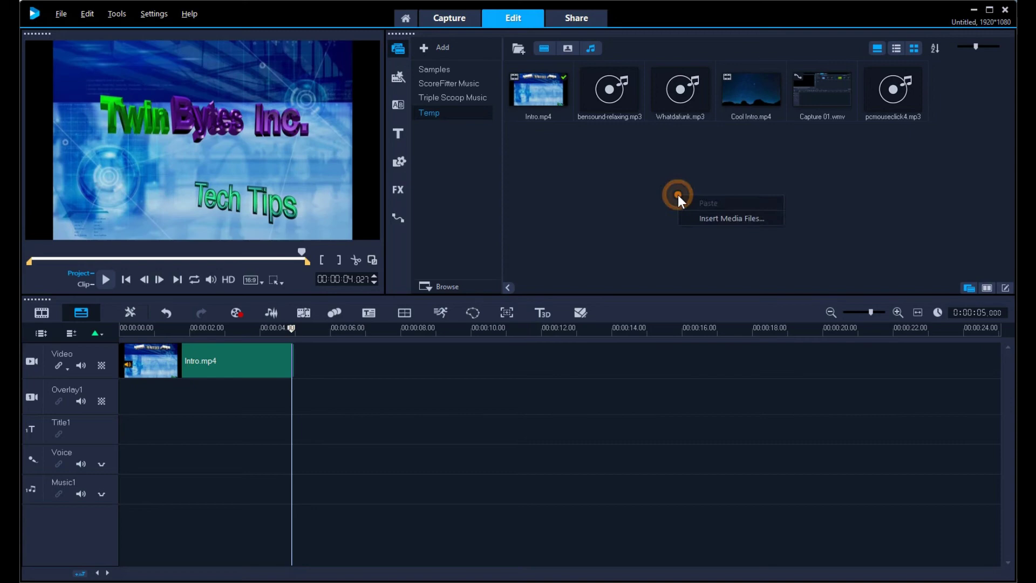
{"action": "left_click", "coordinate": [702, 217]}
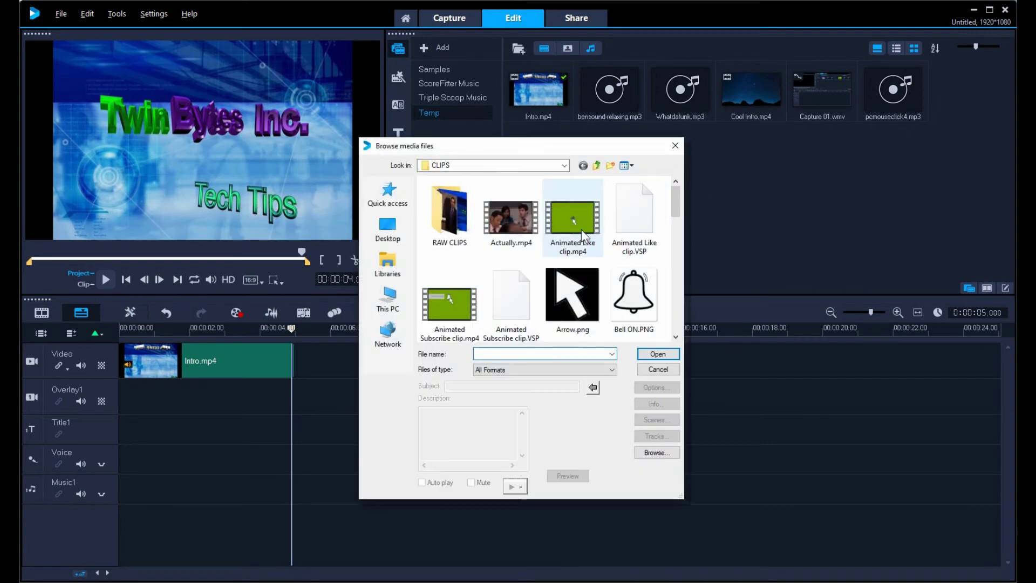
{"action": "left_click", "coordinate": [456, 318]}
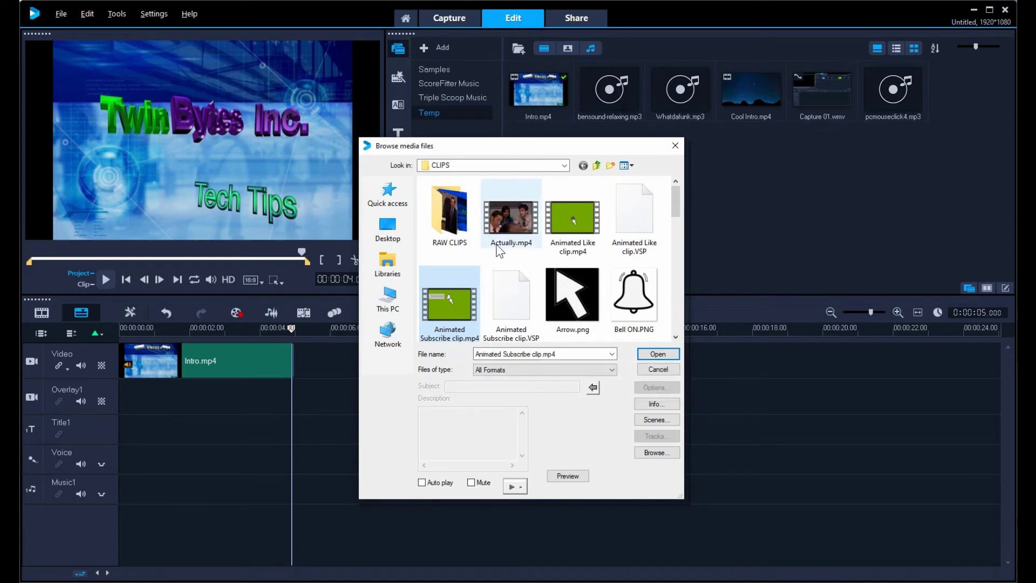
{"action": "left_click", "coordinate": [570, 210]}
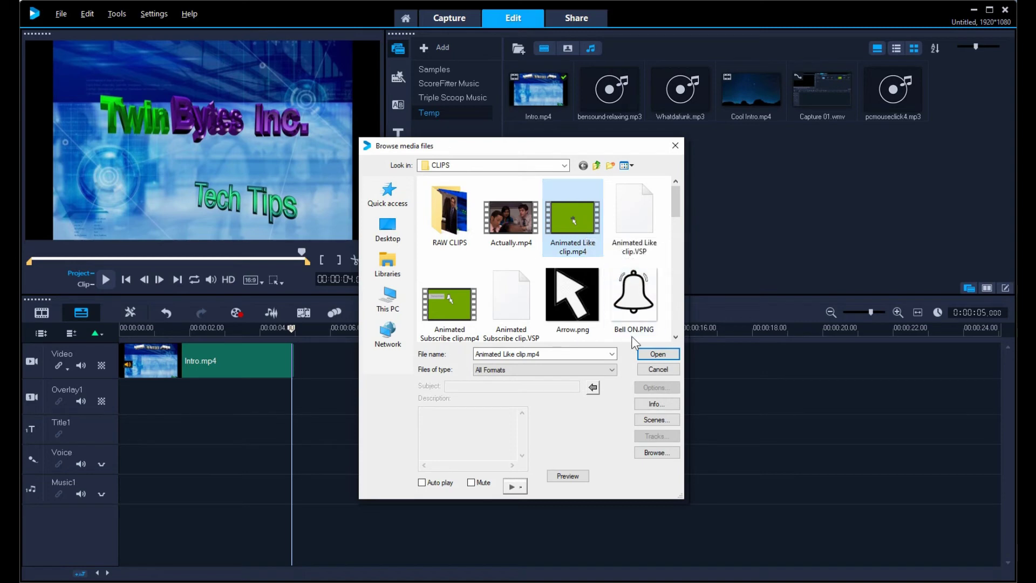
{"action": "left_click", "coordinate": [655, 353]}
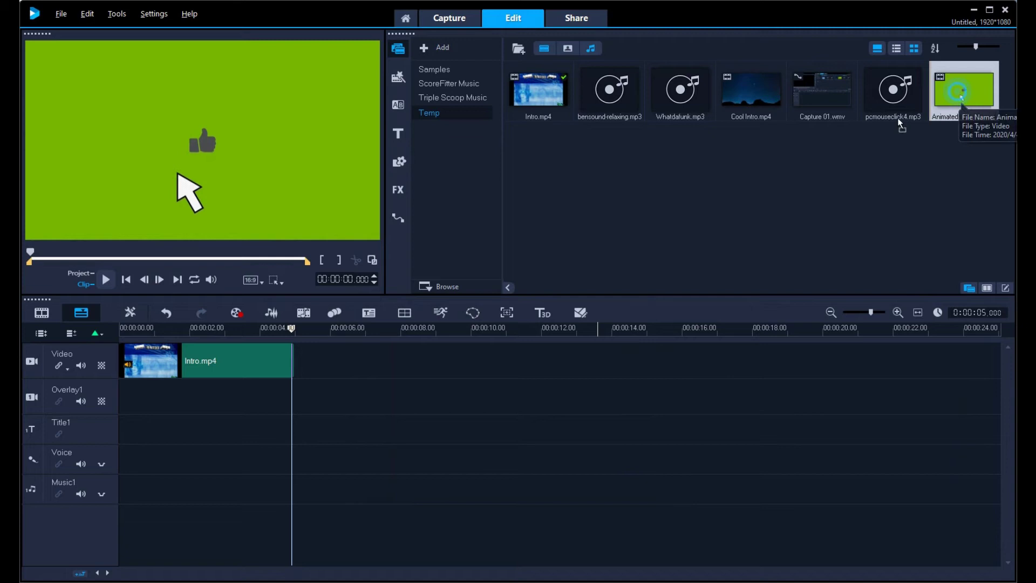
{"action": "left_click_drag", "start_coordinate": [958, 93], "coordinate": [146, 403]}
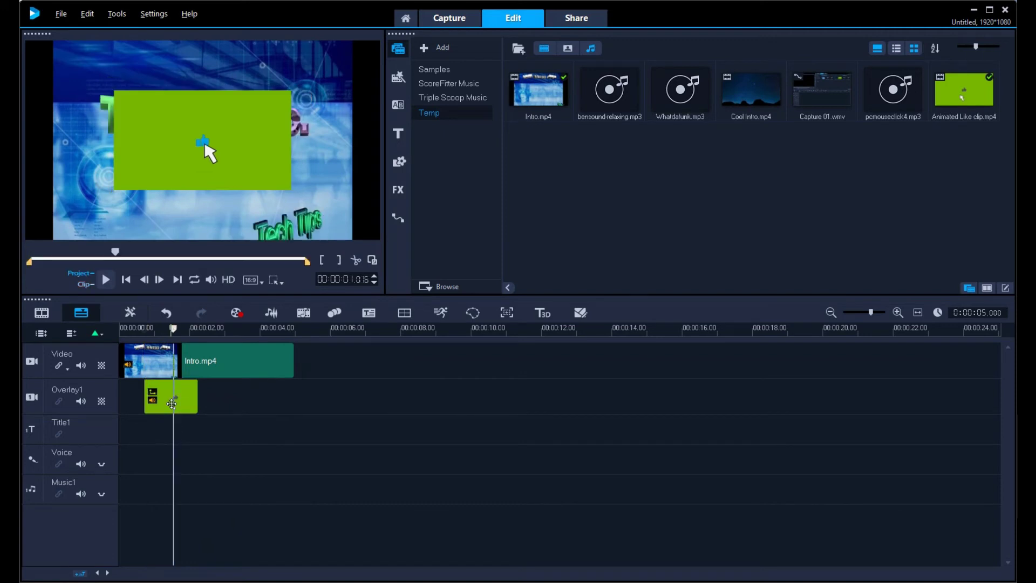
Fit the overlay clip to screen and apply Chroma Key overlay options to remove its green.
{"action": "right_click", "coordinate": [172, 404]}
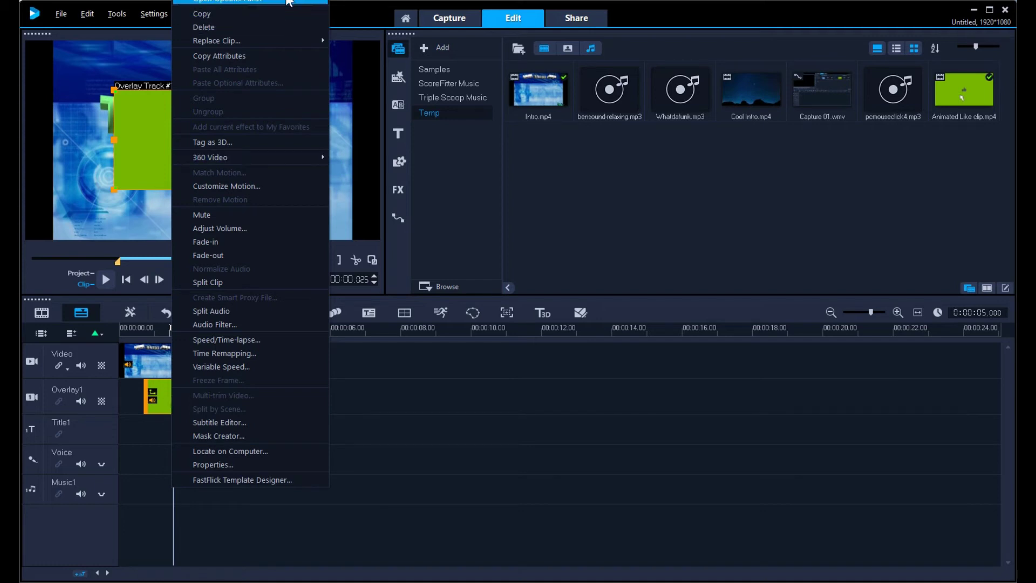
{"action": "left_click", "coordinate": [287, 5]}
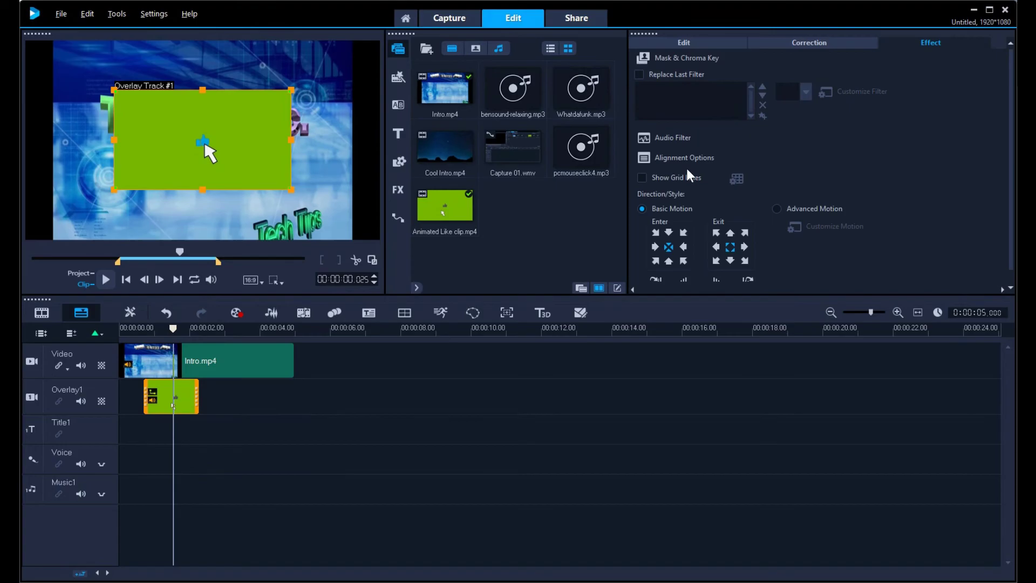
{"action": "left_click", "coordinate": [681, 157]}
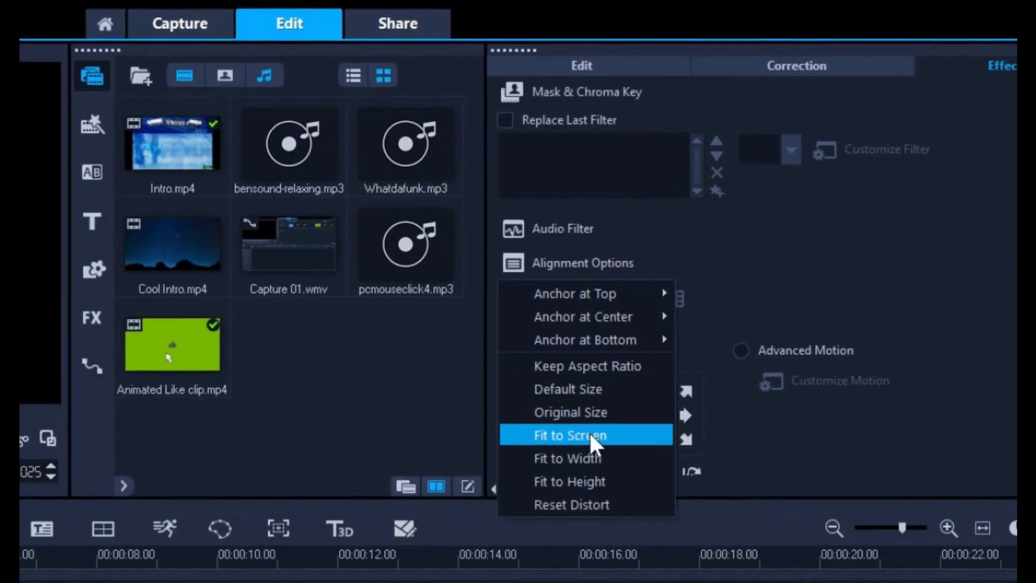
{"action": "left_click", "coordinate": [678, 258]}
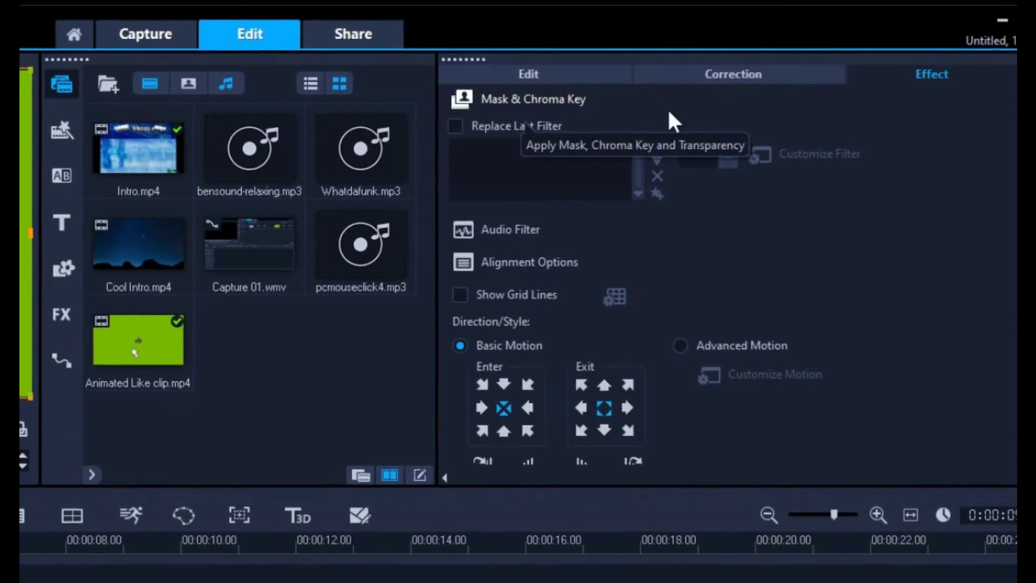
{"action": "left_click", "coordinate": [579, 100]}
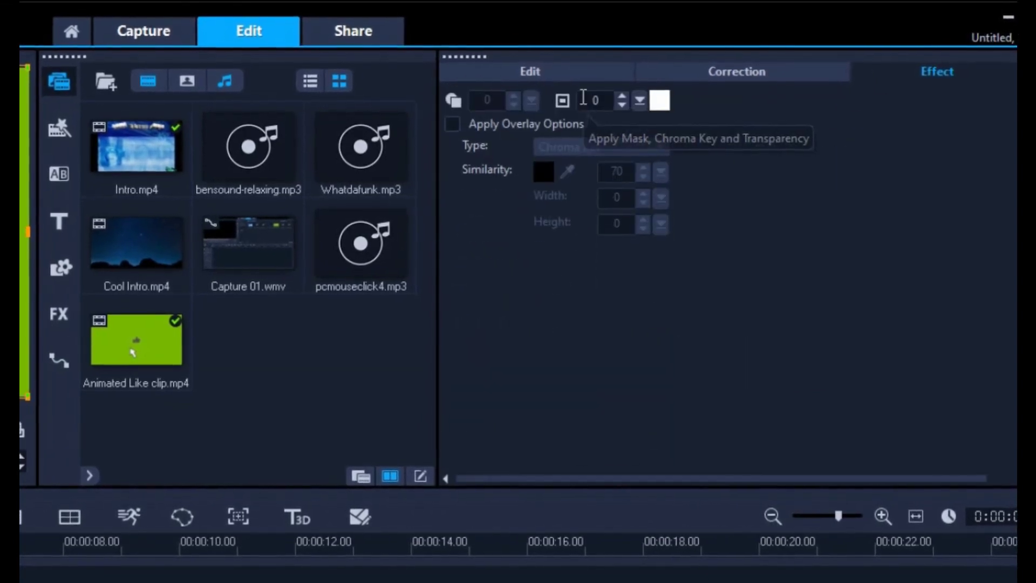
{"action": "left_click", "coordinate": [483, 120]}
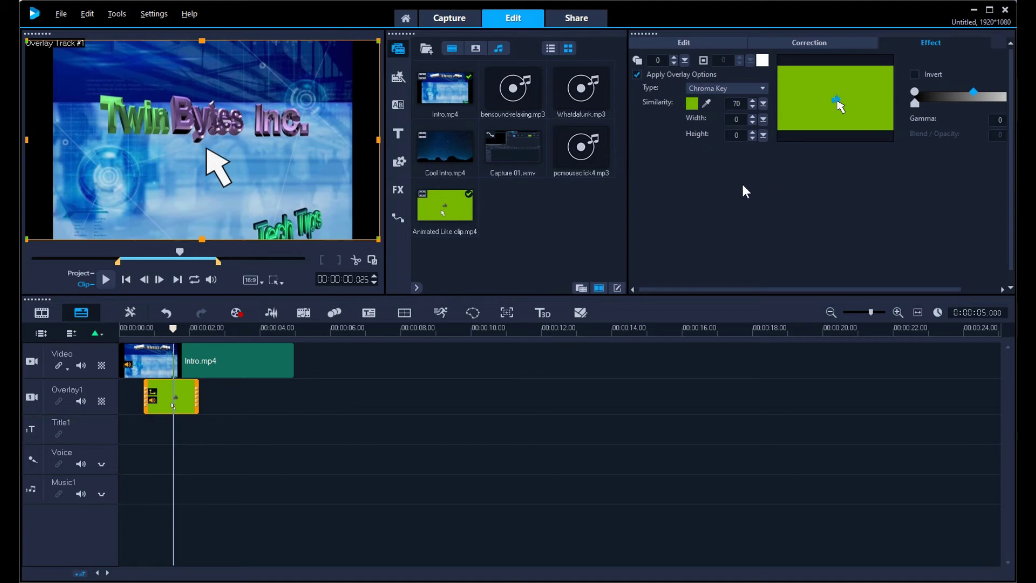
{"action": "left_click", "coordinate": [163, 424]}
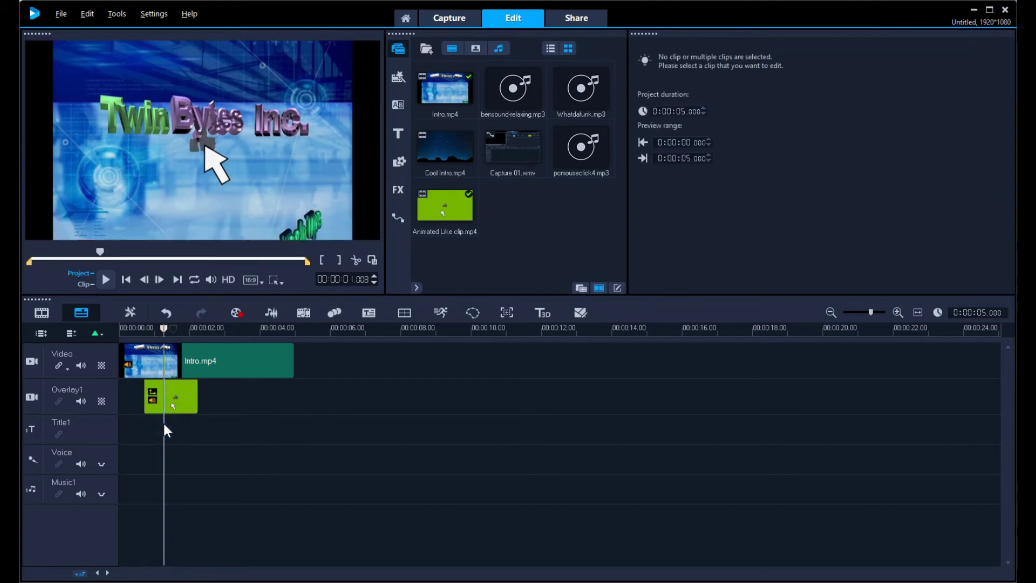
{"action": "left_click", "coordinate": [125, 280]}
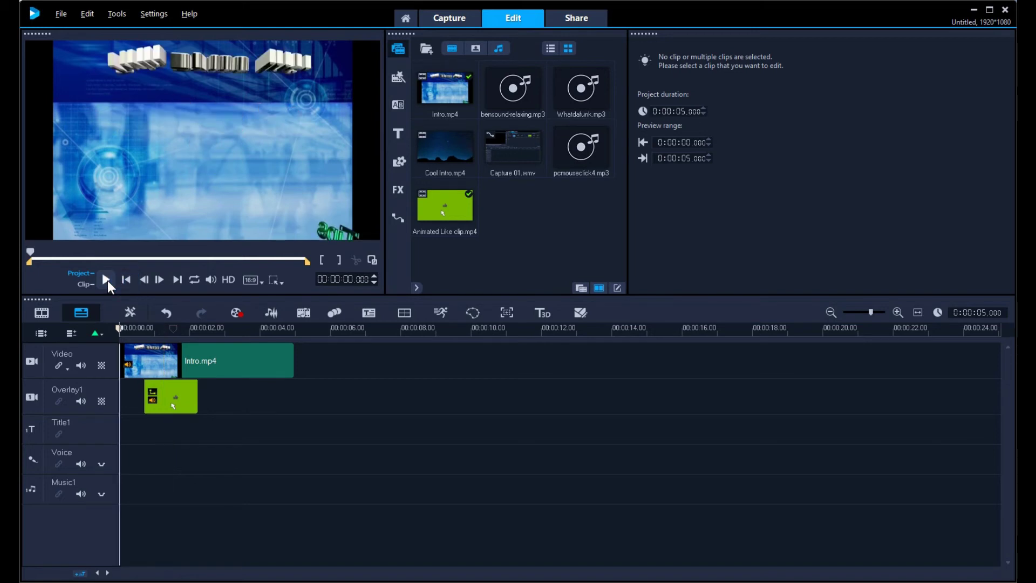
{"action": "left_click", "coordinate": [107, 280]}
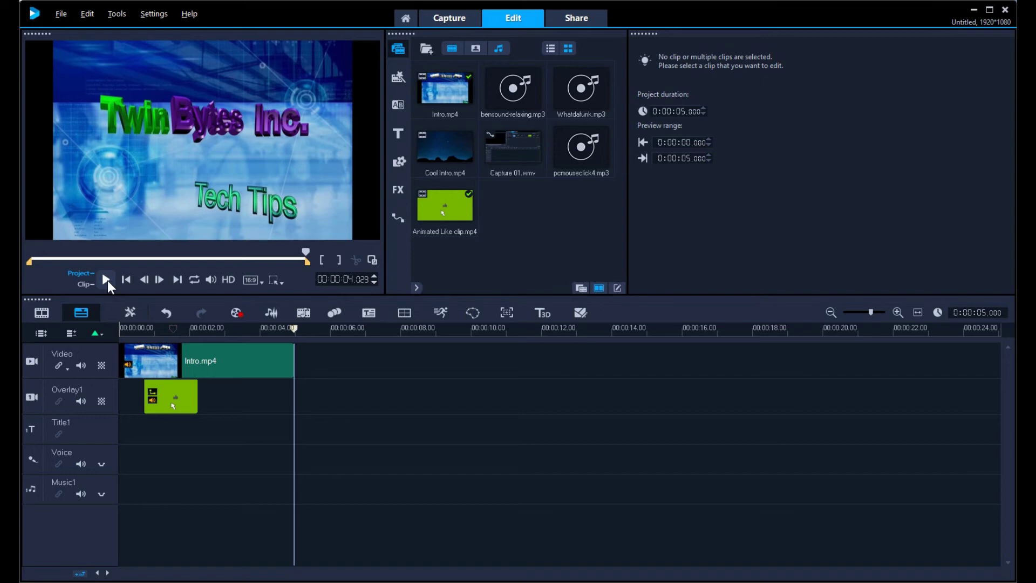
{"action": "left_click", "coordinate": [183, 423]}
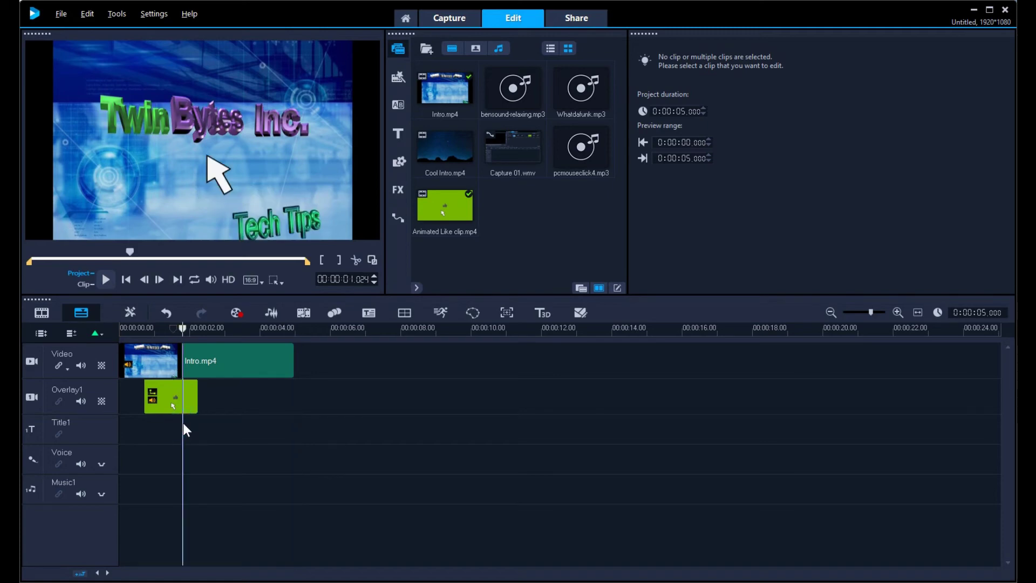
{"action": "left_click_drag", "start_coordinate": [167, 423], "coordinate": [156, 422]}
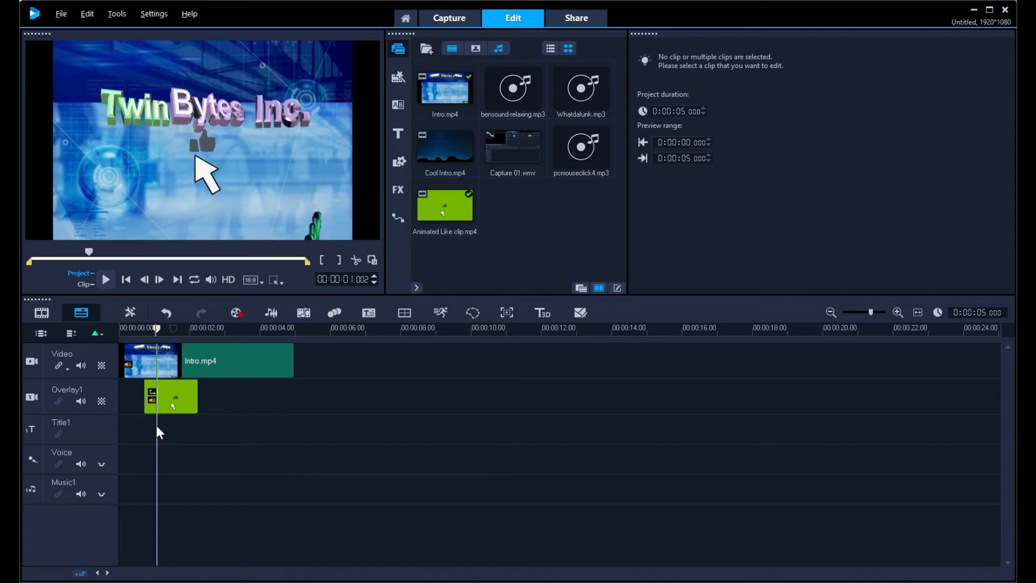
{"action": "left_click", "coordinate": [172, 424]}
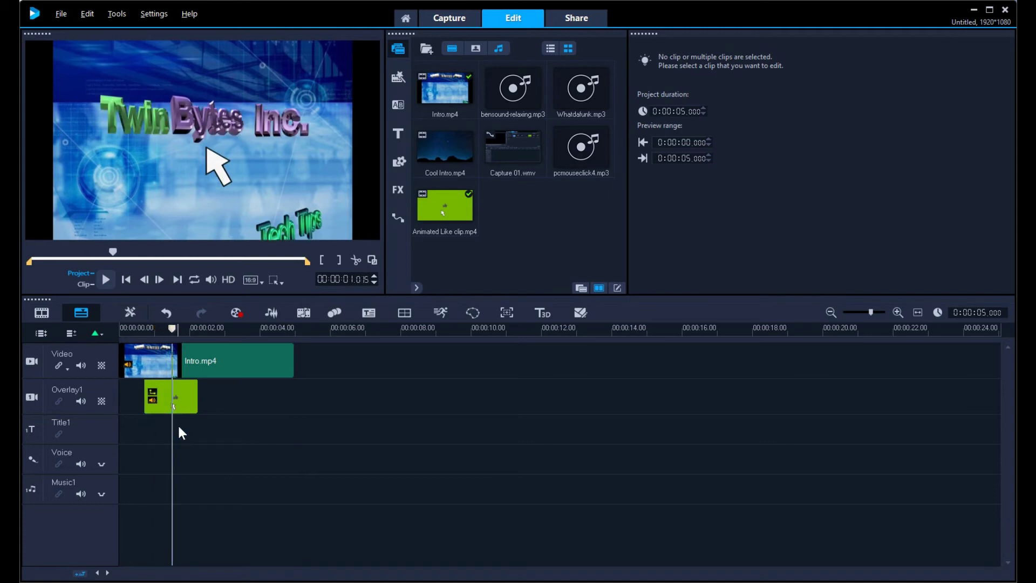
{"action": "left_click", "coordinate": [178, 427]}
{"action": "left_click", "coordinate": [194, 428]}
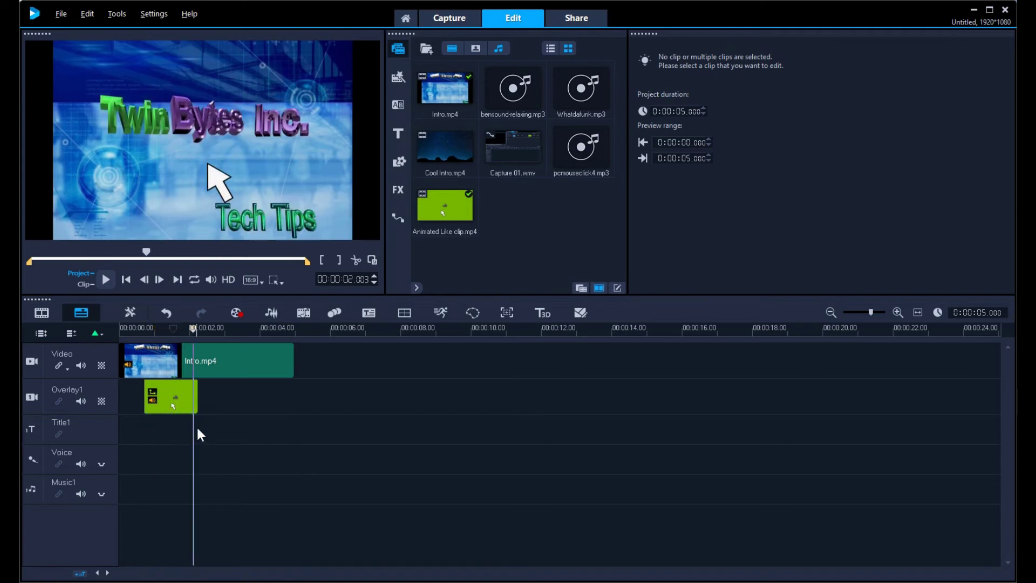
{"action": "left_click", "coordinate": [190, 425]}
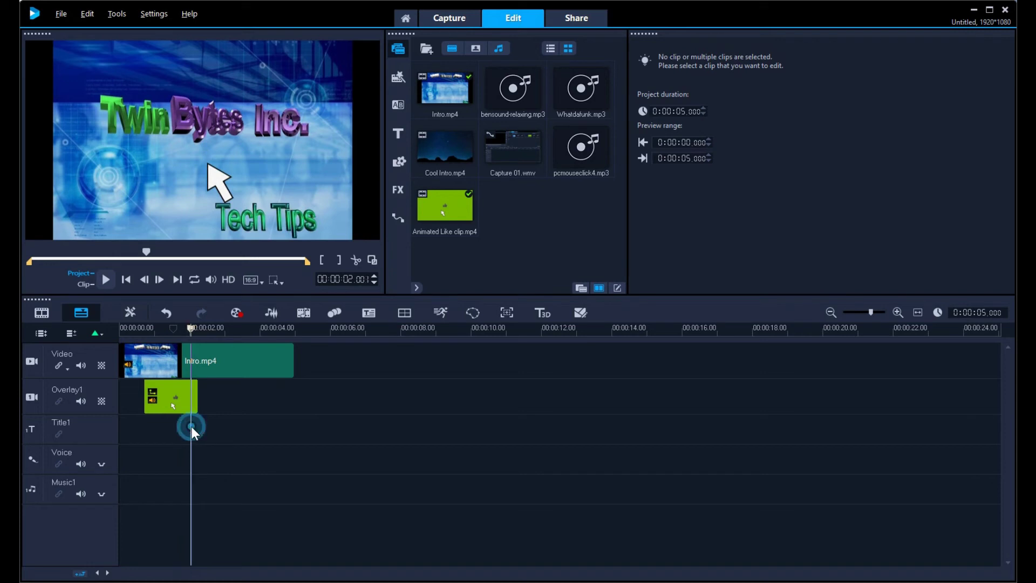
Shift the keyed like button left and down in the preview frame.
{"action": "left_click", "coordinate": [171, 402]}
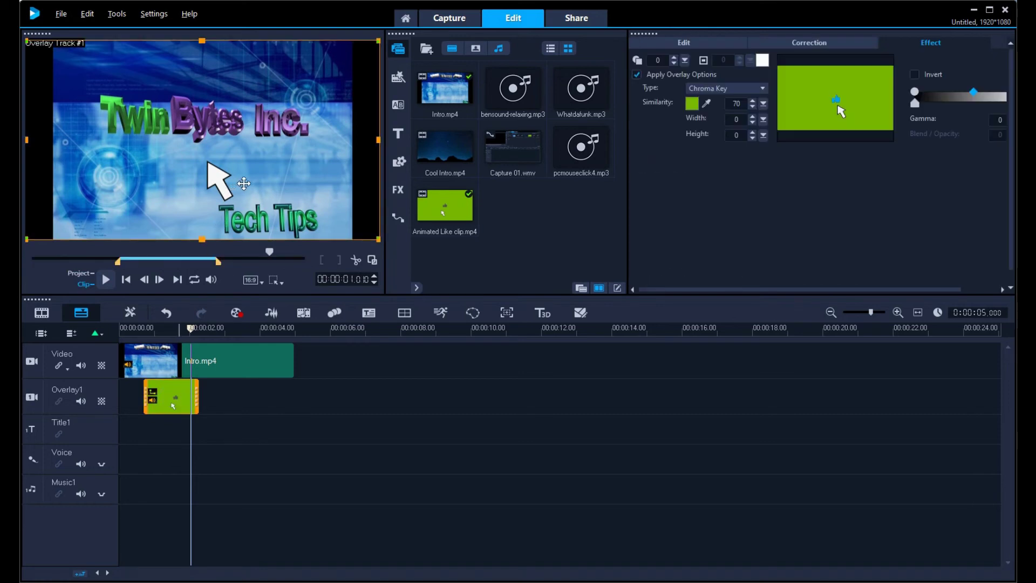
{"action": "left_click_drag", "start_coordinate": [247, 183], "coordinate": [131, 208]}
{"action": "key", "text": "Home"}
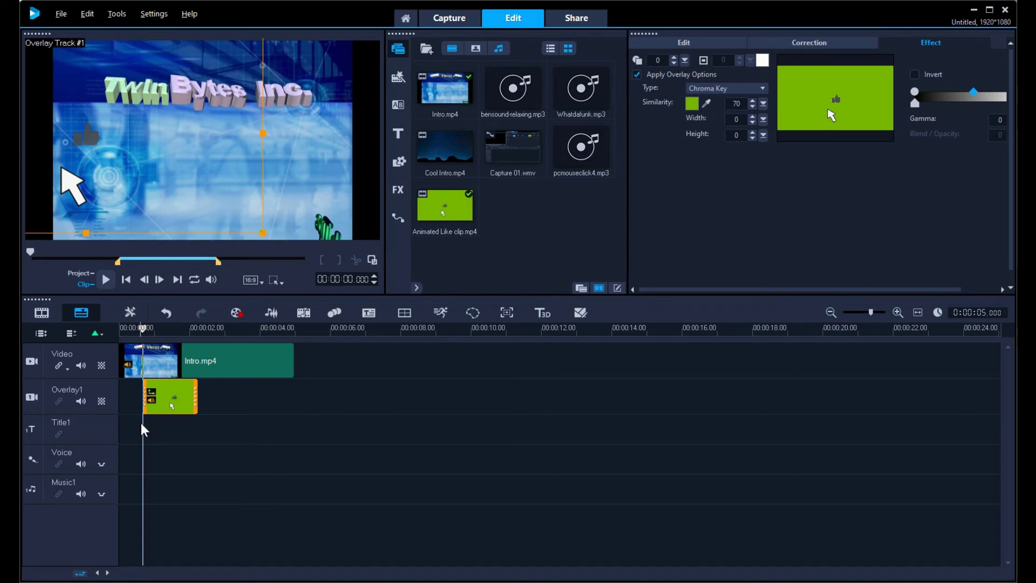
Check the 1–2 second frames, then move the overlay clip to start near 5 seconds.
{"action": "left_click_drag", "start_coordinate": [141, 423], "coordinate": [165, 423]}
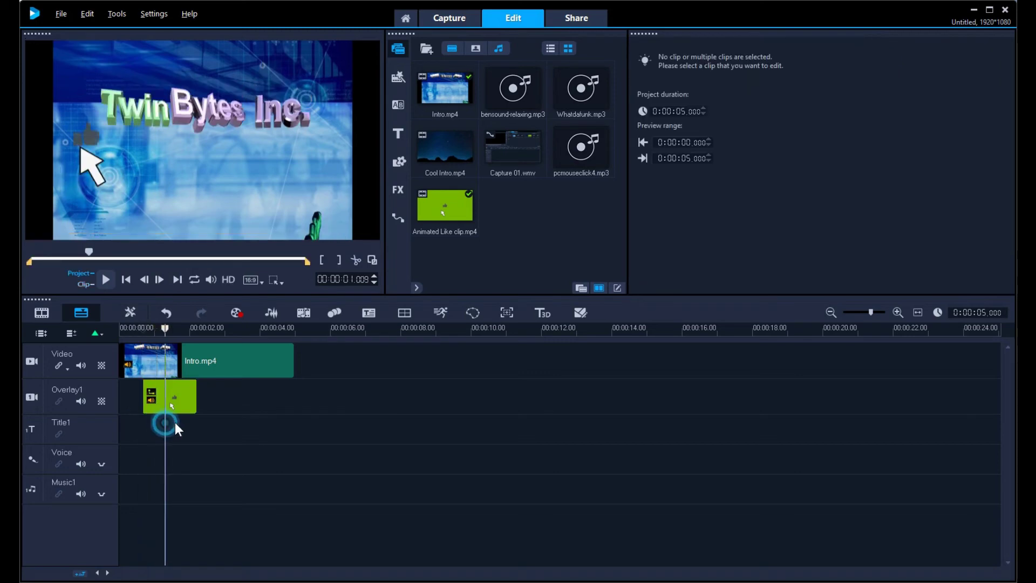
{"action": "left_click", "coordinate": [185, 422]}
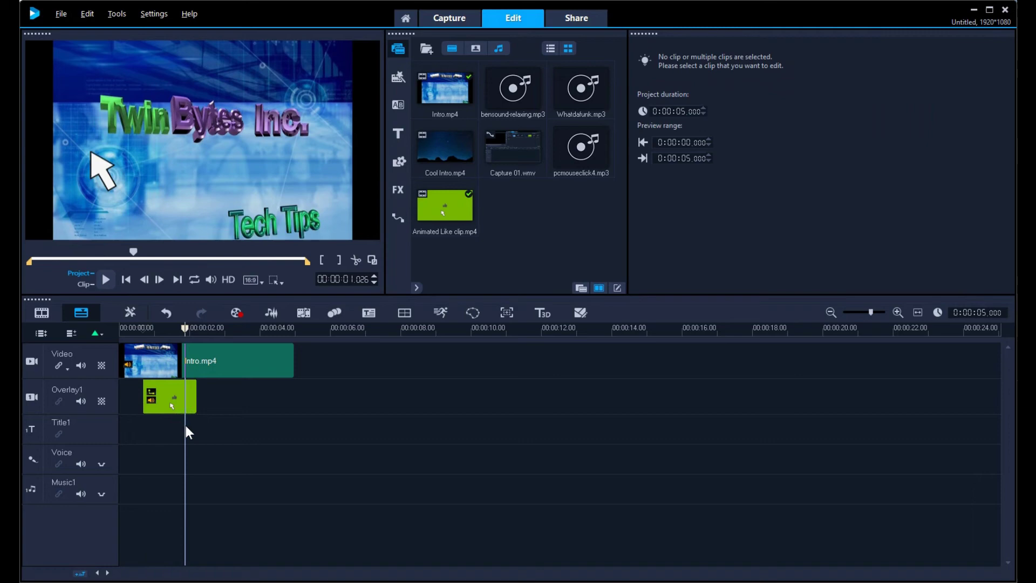
{"action": "left_click", "coordinate": [189, 425]}
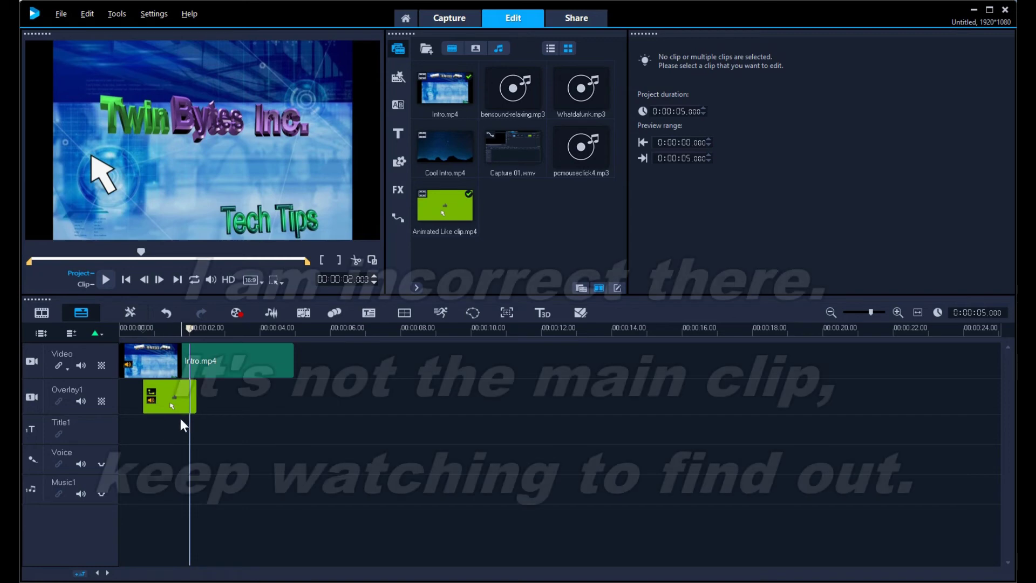
{"action": "left_click", "coordinate": [170, 422]}
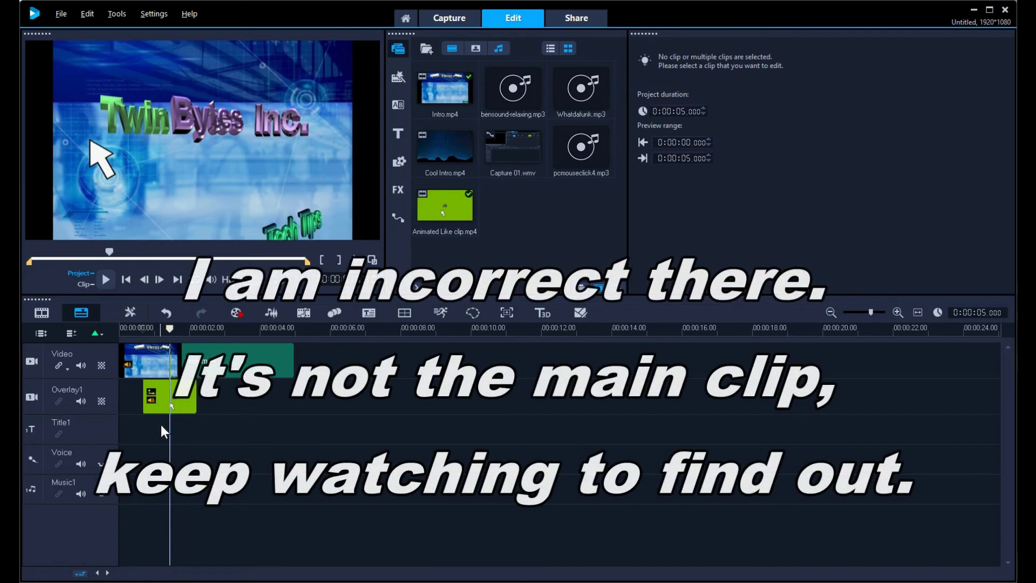
{"action": "left_click", "coordinate": [178, 397]}
{"action": "left_click_drag", "start_coordinate": [170, 405], "coordinate": [361, 430]}
Preview the overlay between 5 and 6 seconds, then start a fresh empty project.
{"action": "left_click", "coordinate": [351, 428]}
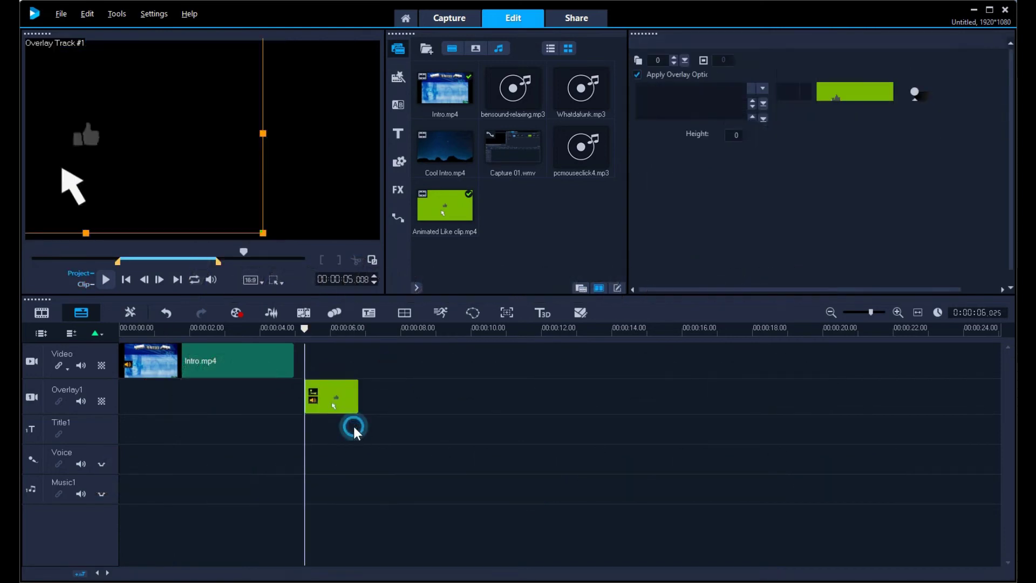
{"action": "left_click", "coordinate": [346, 426]}
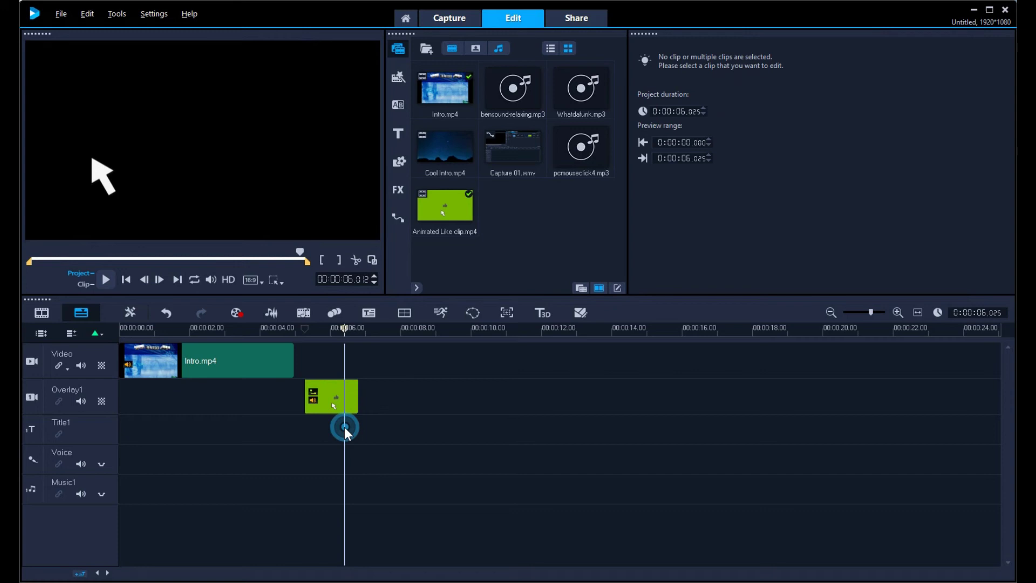
{"action": "left_click", "coordinate": [324, 438]}
{"action": "left_click_drag", "start_coordinate": [321, 433], "coordinate": [350, 430]}
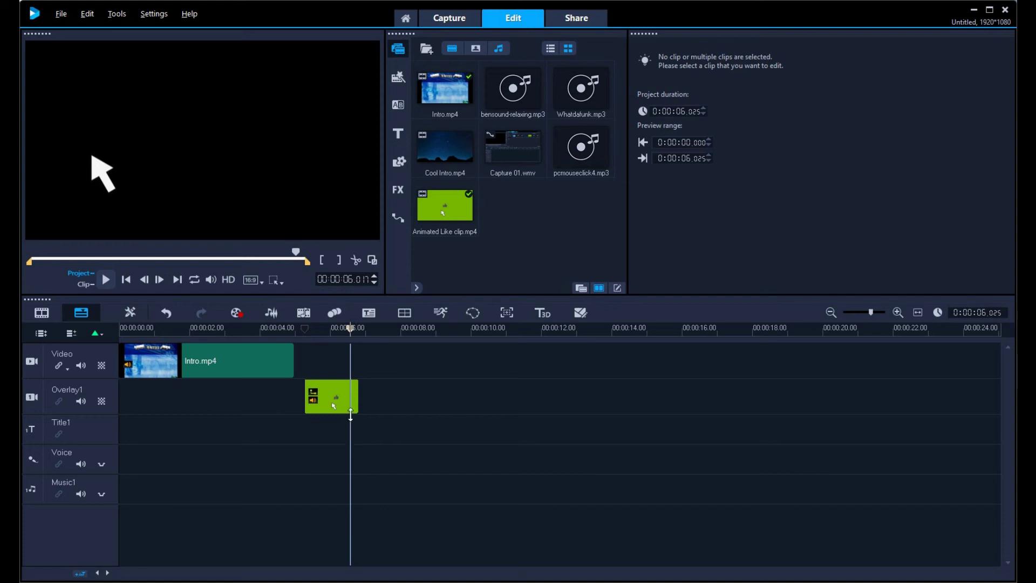
{"action": "left_click", "coordinate": [342, 404]}
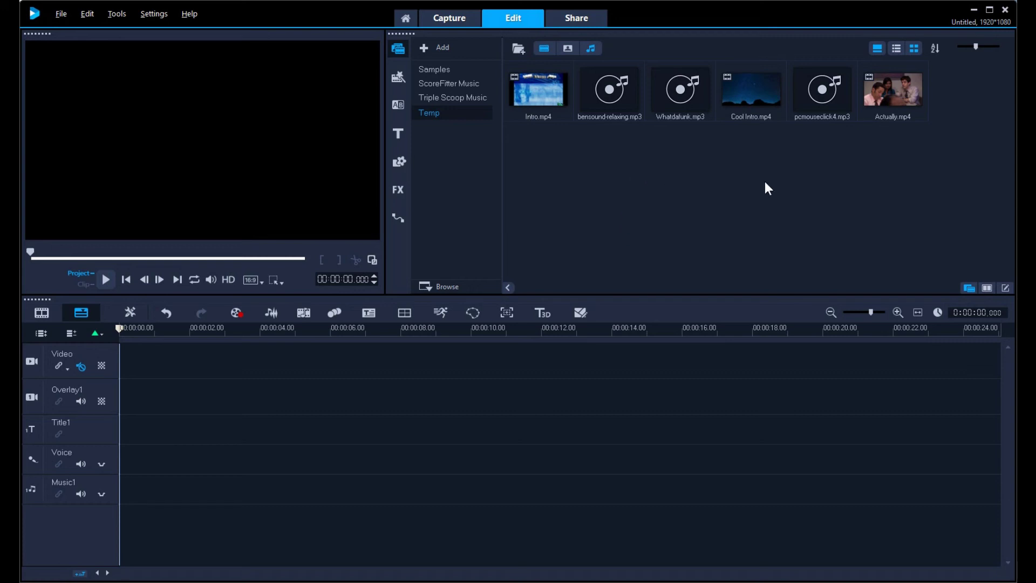
Put Actually.mp4 on the Video track and import Animated Like clip.mp4 into the library.
{"action": "left_click_drag", "start_coordinate": [885, 80], "coordinate": [201, 358]}
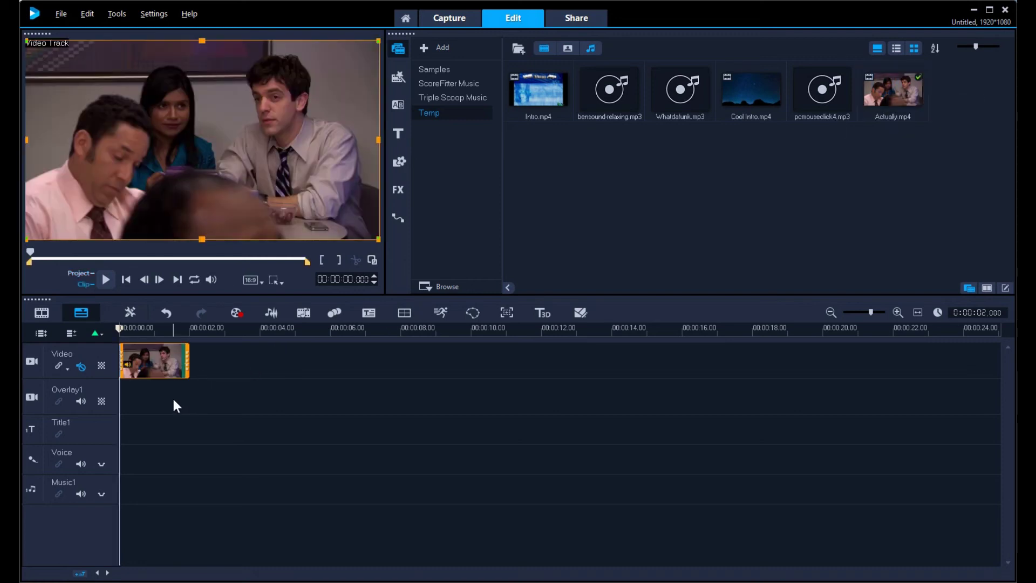
{"action": "right_click", "coordinate": [626, 203]}
{"action": "left_click", "coordinate": [659, 241]}
{"action": "left_click", "coordinate": [594, 214]}
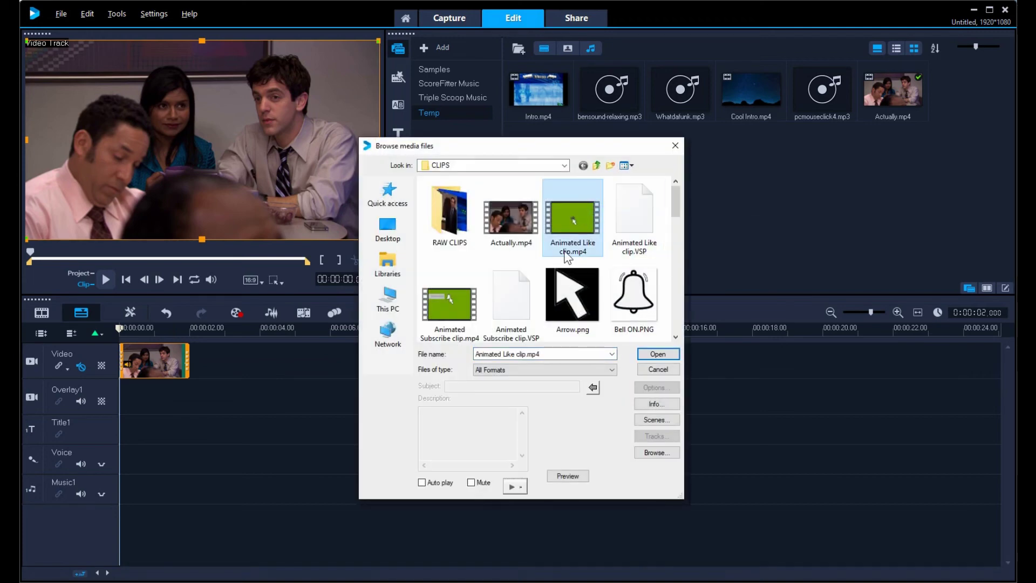
{"action": "left_click", "coordinate": [658, 353]}
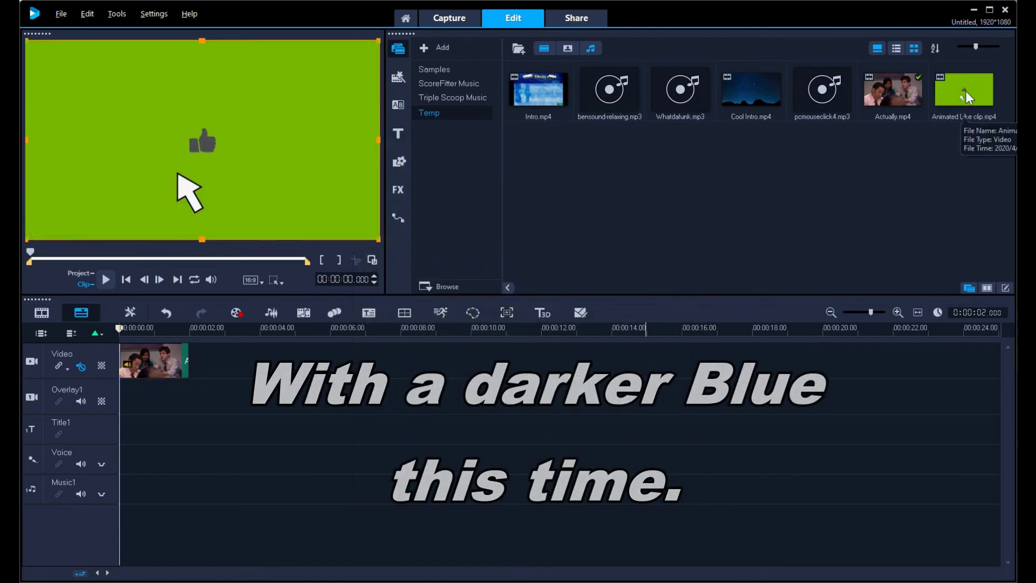
Place the like animation on Overlay1 just after the start and preview its first second.
{"action": "left_click_drag", "start_coordinate": [937, 121], "coordinate": [160, 395]}
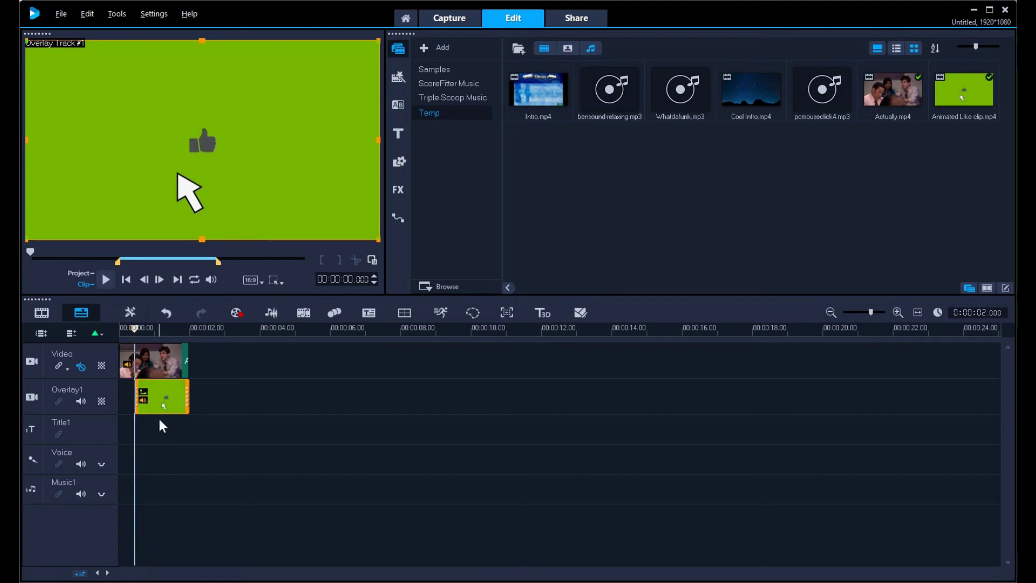
{"action": "left_click", "coordinate": [146, 426]}
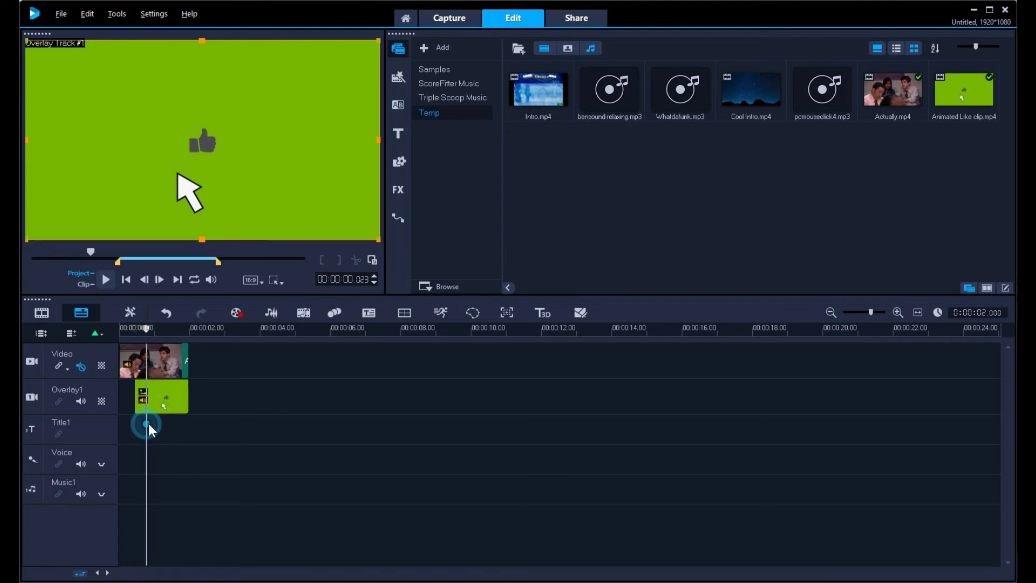
{"action": "left_click", "coordinate": [175, 421]}
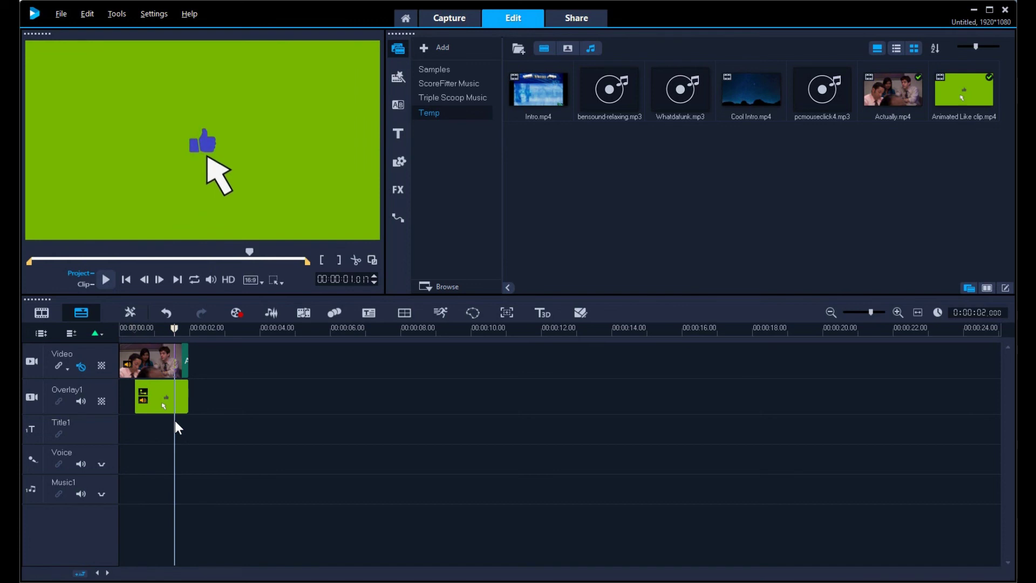
{"action": "left_click", "coordinate": [148, 424]}
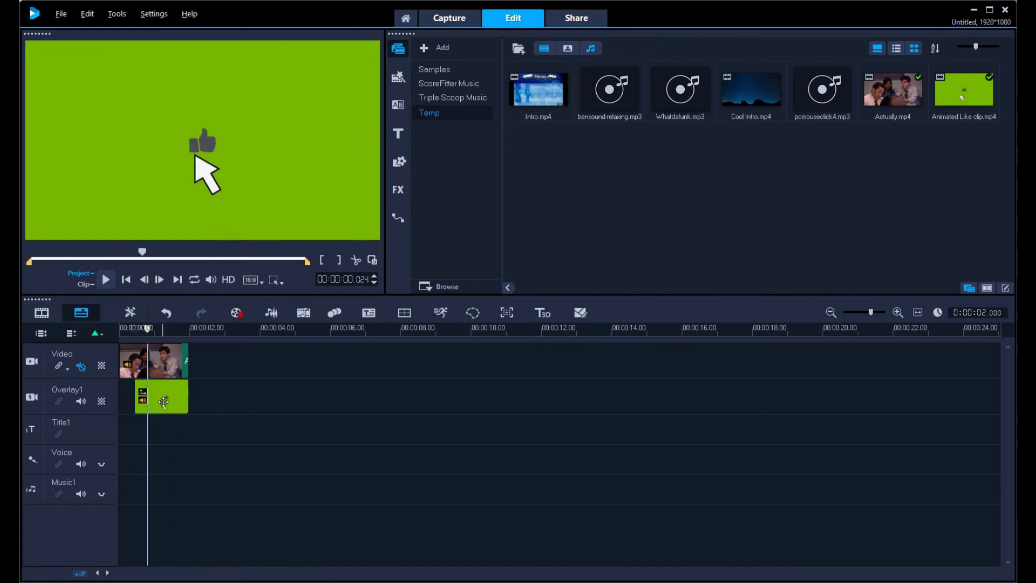
{"action": "right_click", "coordinate": [163, 402]}
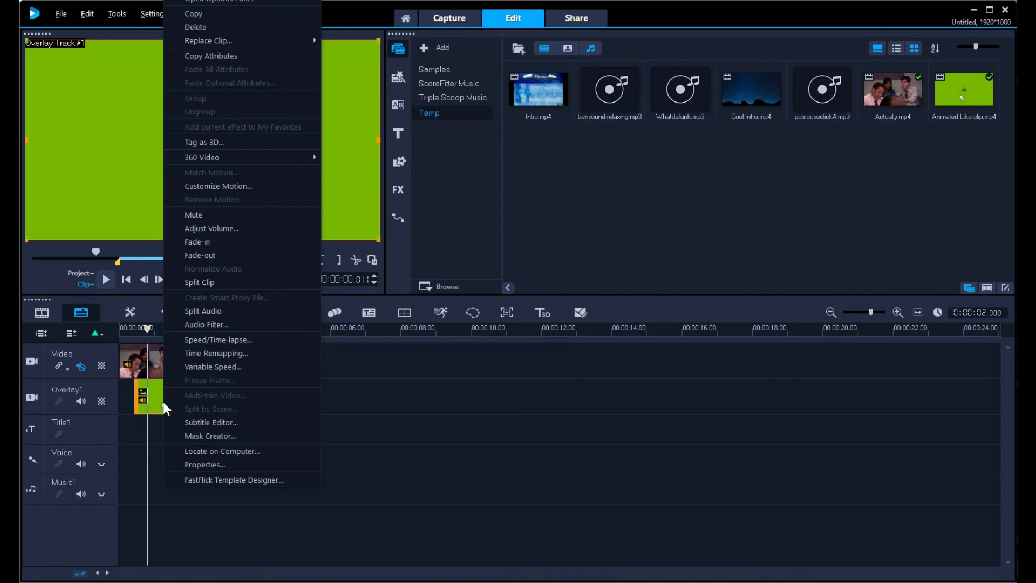
Enable Chroma Key overlay options on the like clip and play the combined footage from the start.
{"action": "left_click", "coordinate": [210, 2]}
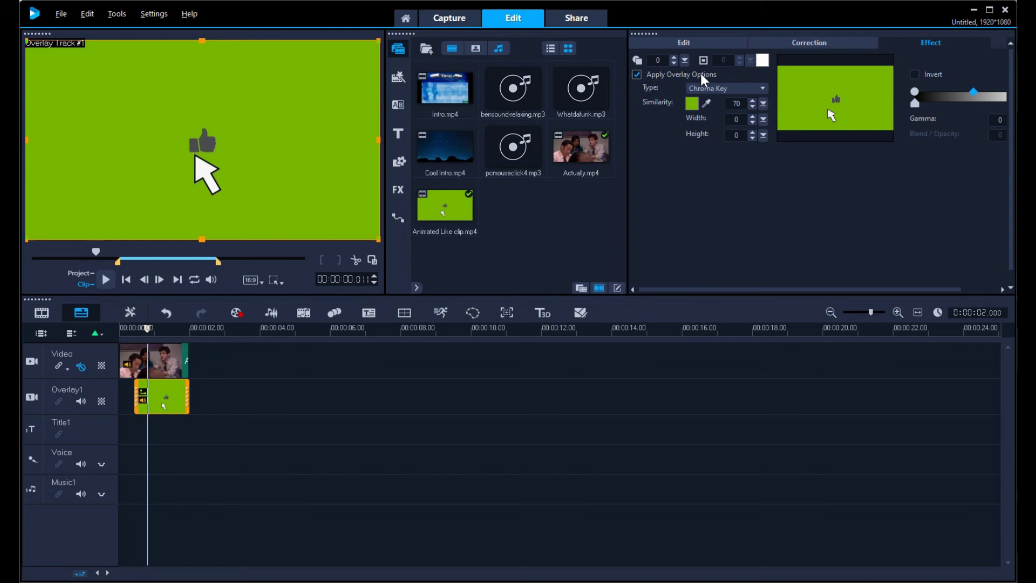
{"action": "left_click", "coordinate": [637, 75]}
{"action": "left_click", "coordinate": [637, 75]}
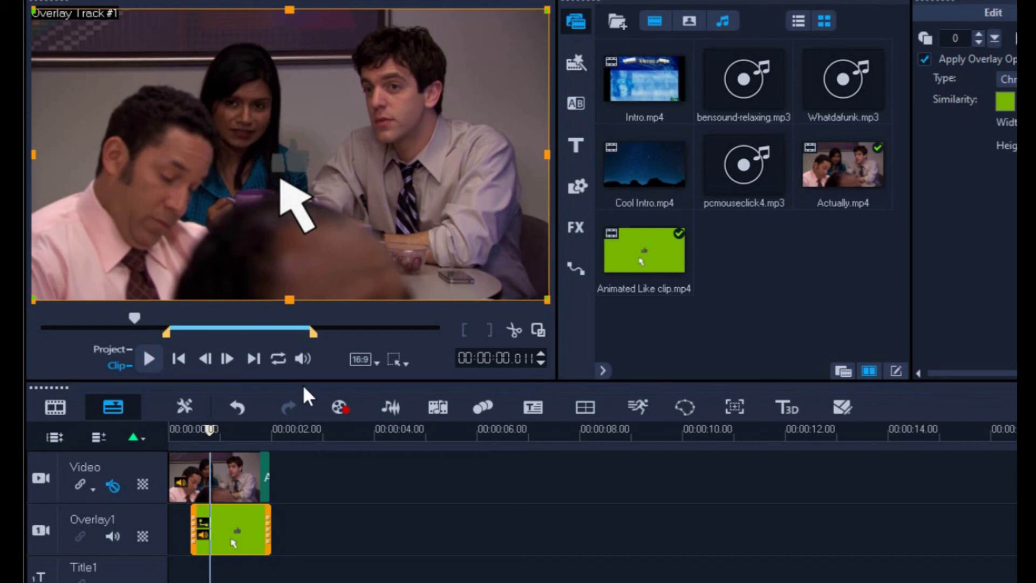
{"action": "left_click", "coordinate": [254, 577]}
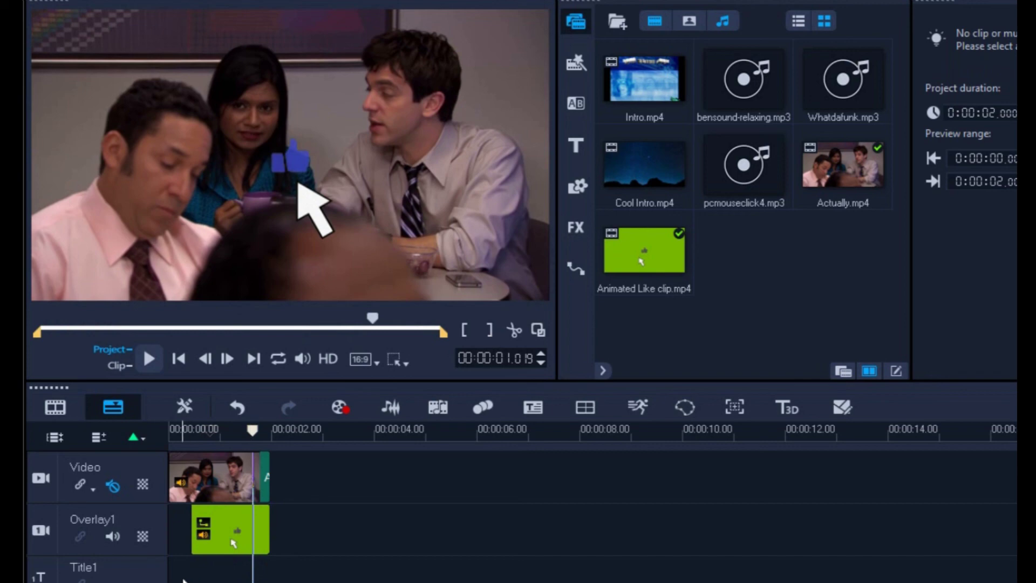
{"action": "left_click", "coordinate": [173, 577]}
{"action": "left_click", "coordinate": [153, 356]}
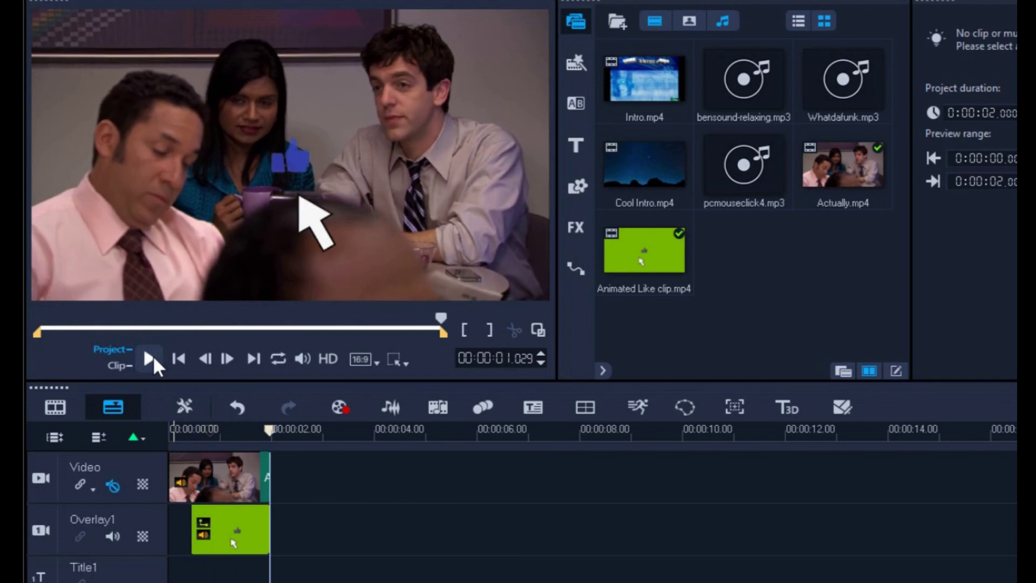
Move the thumbs-up overlay up and right between the two seated people, then raise it slightly.
{"action": "left_click", "coordinate": [226, 539]}
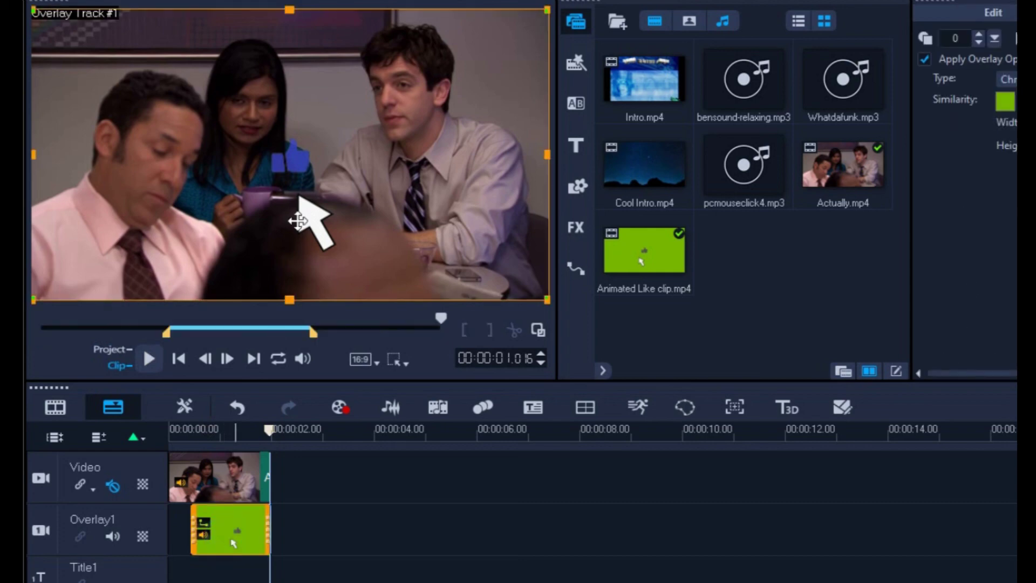
{"action": "left_click_drag", "start_coordinate": [300, 218], "coordinate": [336, 166]}
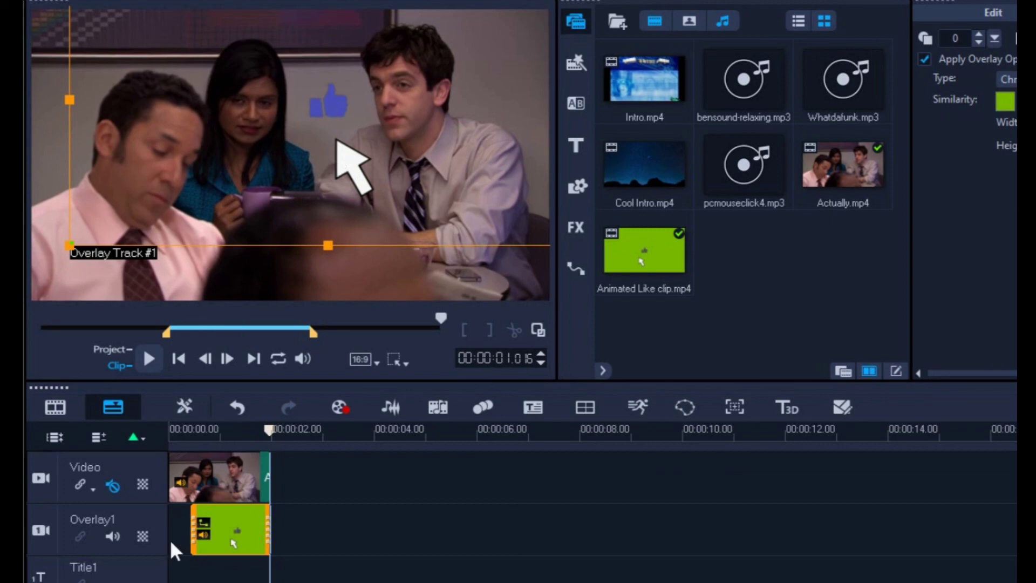
{"action": "left_click", "coordinate": [176, 576]}
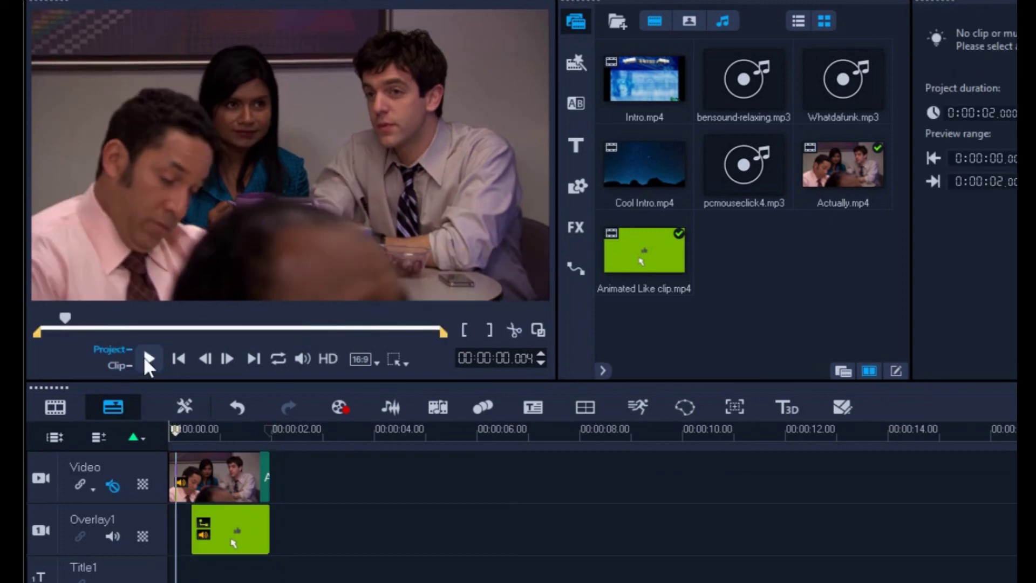
{"action": "left_click", "coordinate": [149, 359]}
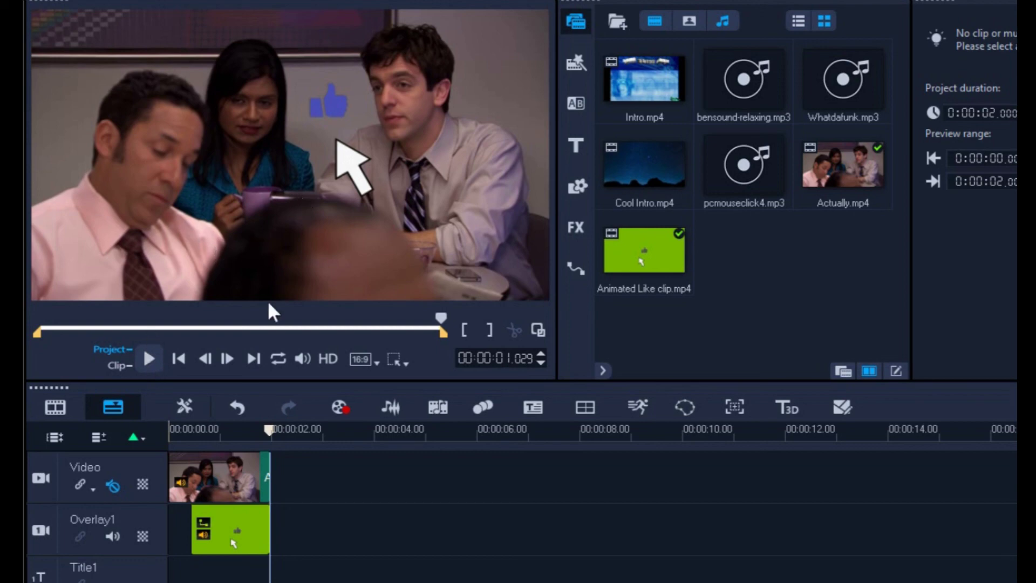
{"action": "left_click", "coordinate": [252, 517]}
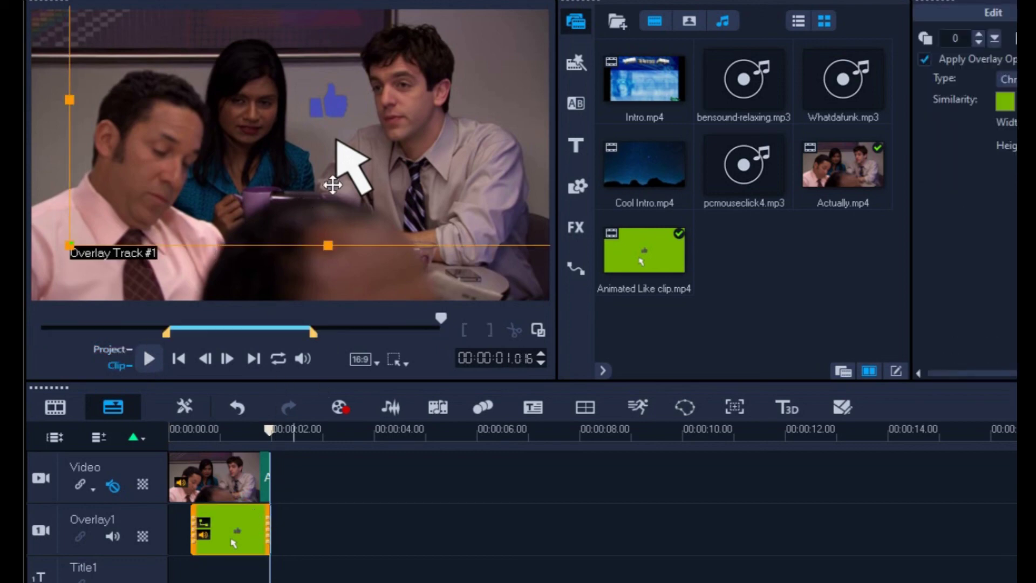
{"action": "left_click_drag", "start_coordinate": [274, 226], "coordinate": [275, 176]}
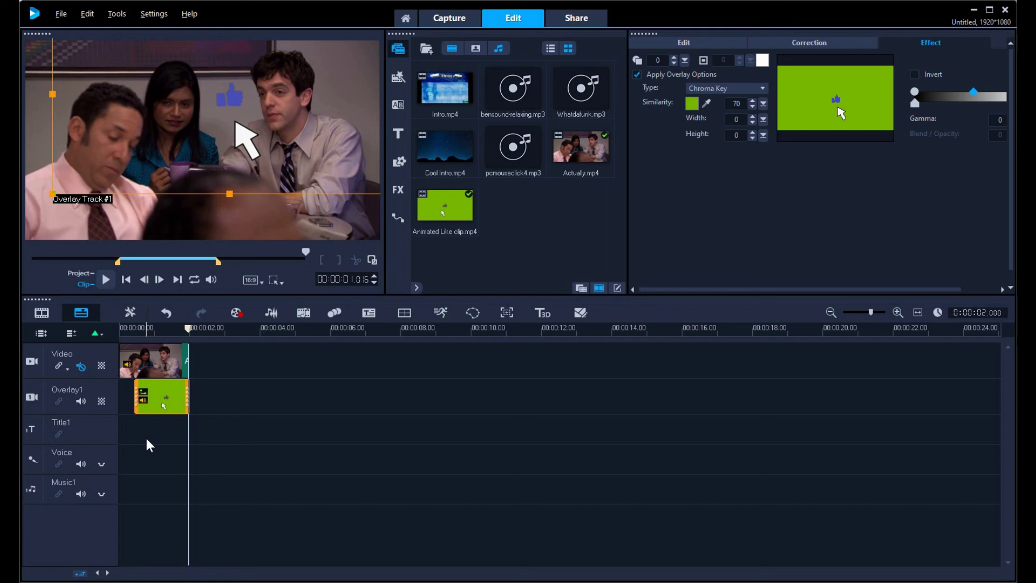
{"action": "left_click", "coordinate": [154, 438]}
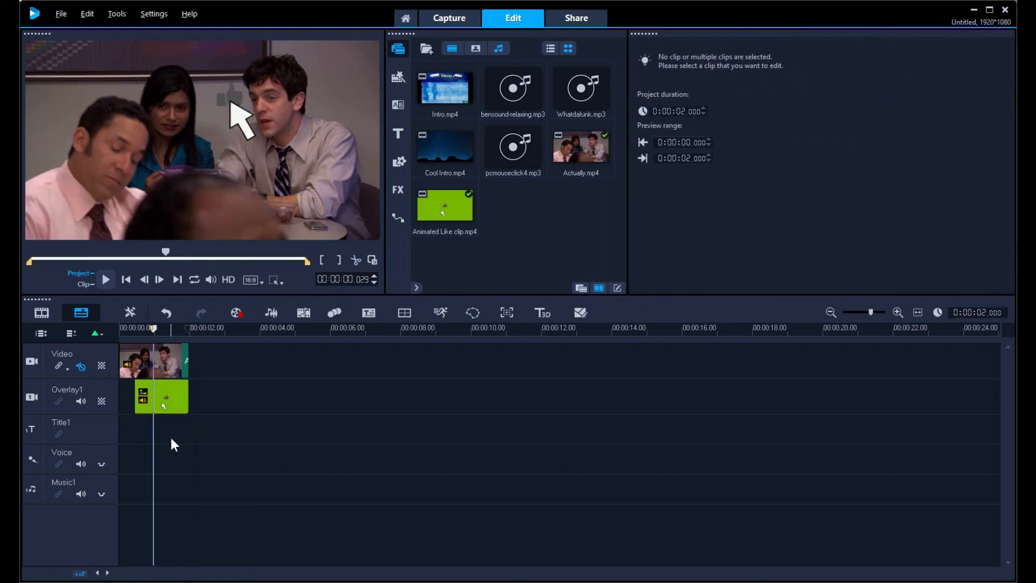
{"action": "left_click", "coordinate": [178, 423]}
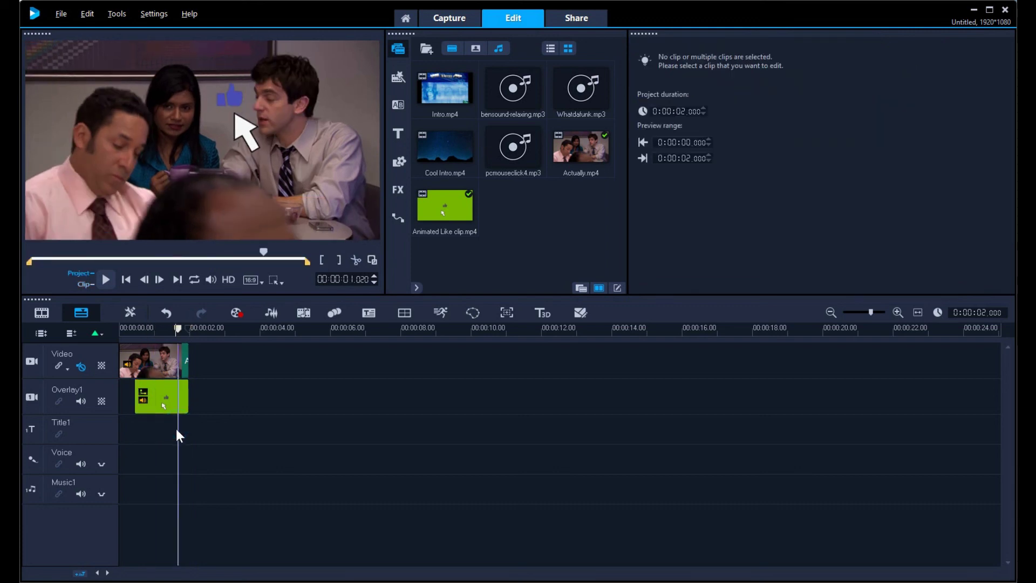